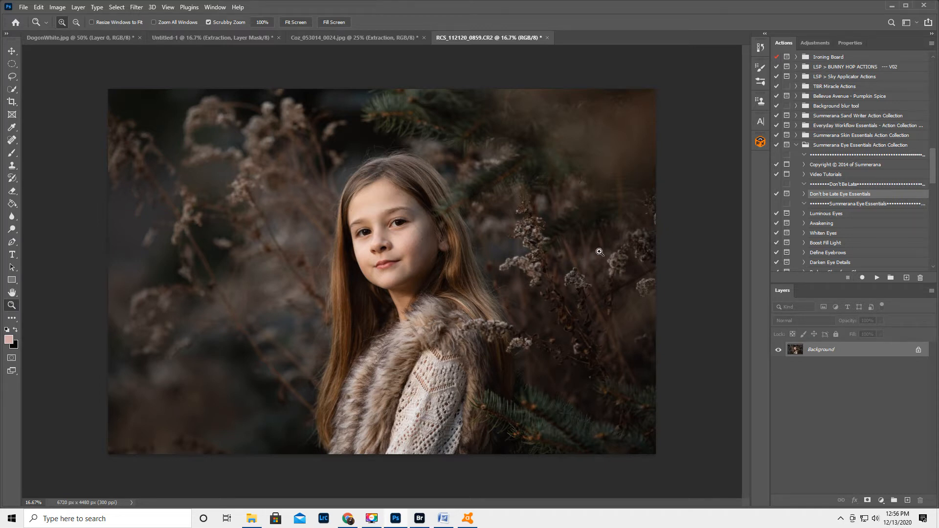
# - Show the Adjustments panel and reorder its group so that Adjustments comes last, after Properties
pyautogui.click(816, 43)
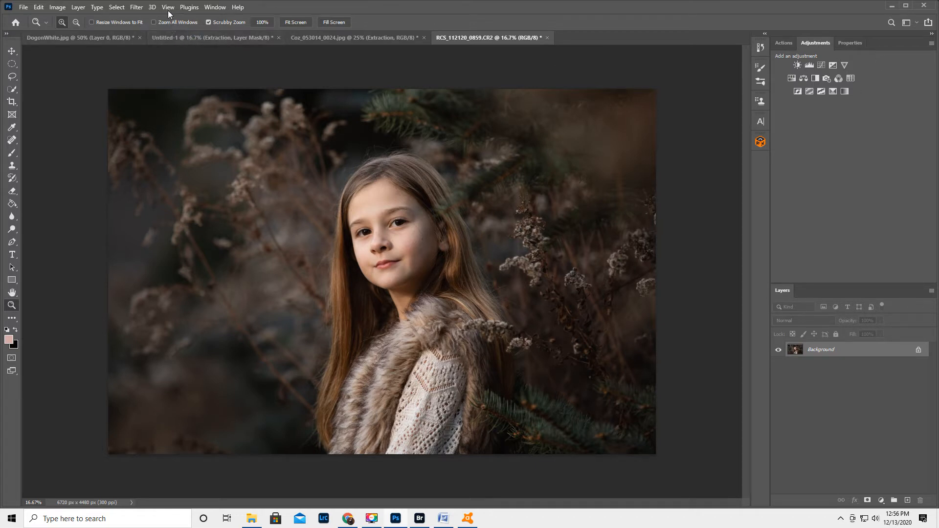
pyautogui.click(214, 8)
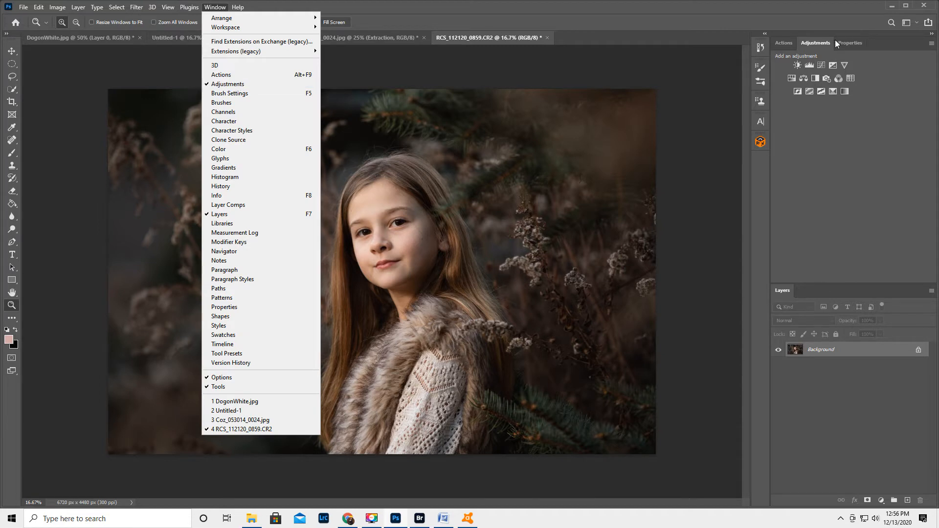
pyautogui.click(819, 41)
pyautogui.moveTo(820, 41); pyautogui.dragTo(849, 104)
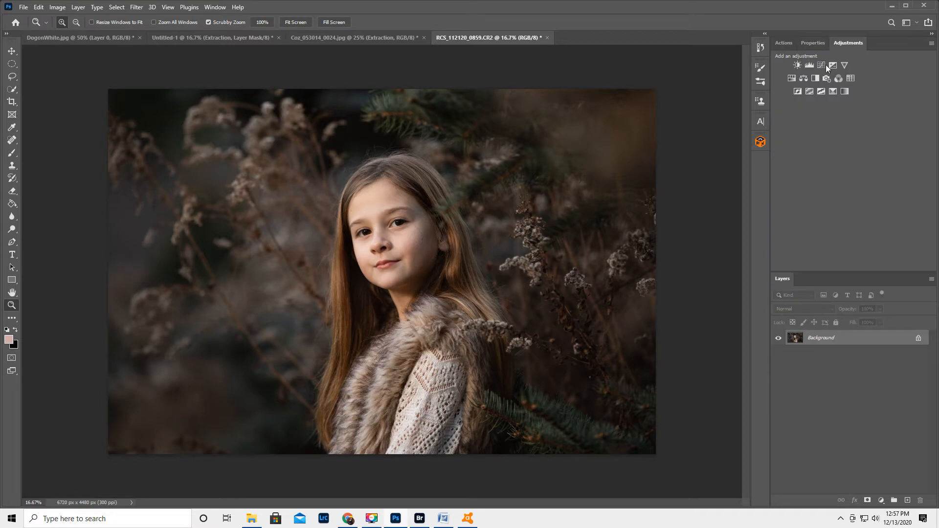
# - Look through the Actions, Properties and Adjustments panels and the list of panels that can be shown
pyautogui.click(783, 43)
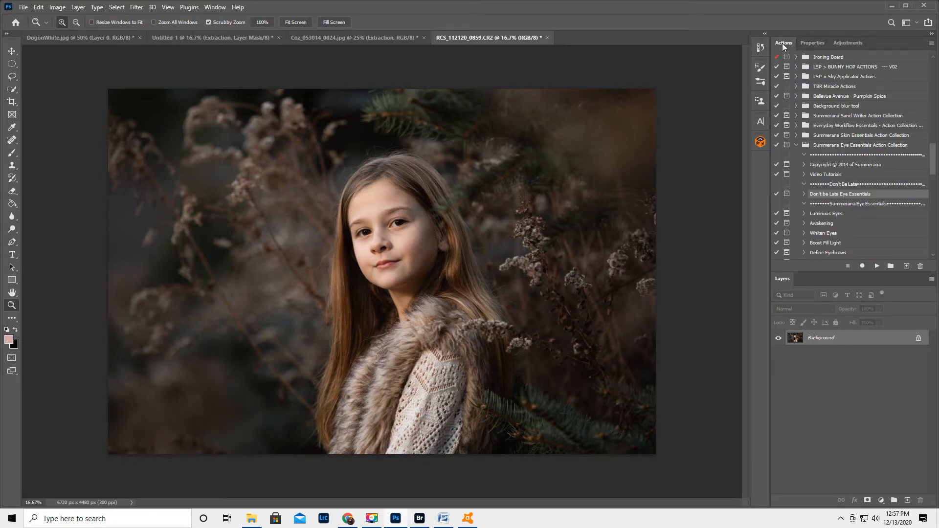
pyautogui.click(812, 43)
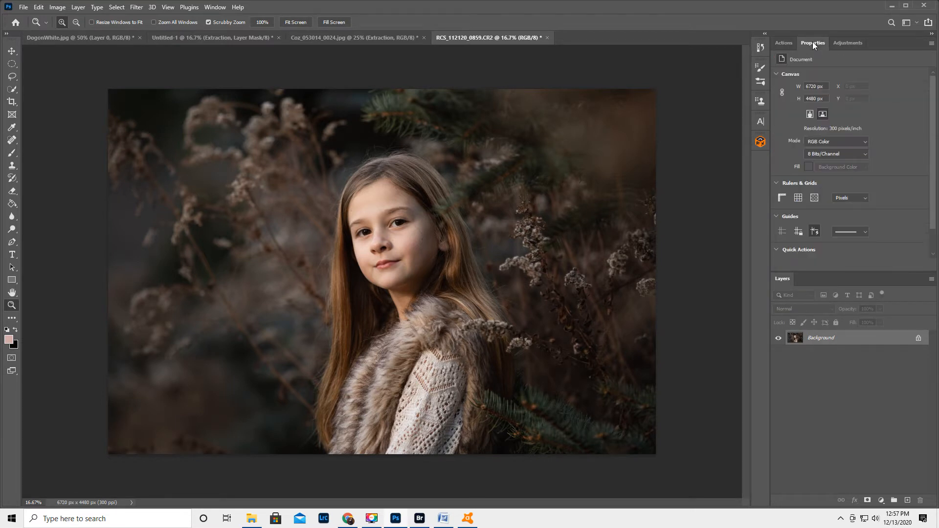
pyautogui.click(850, 42)
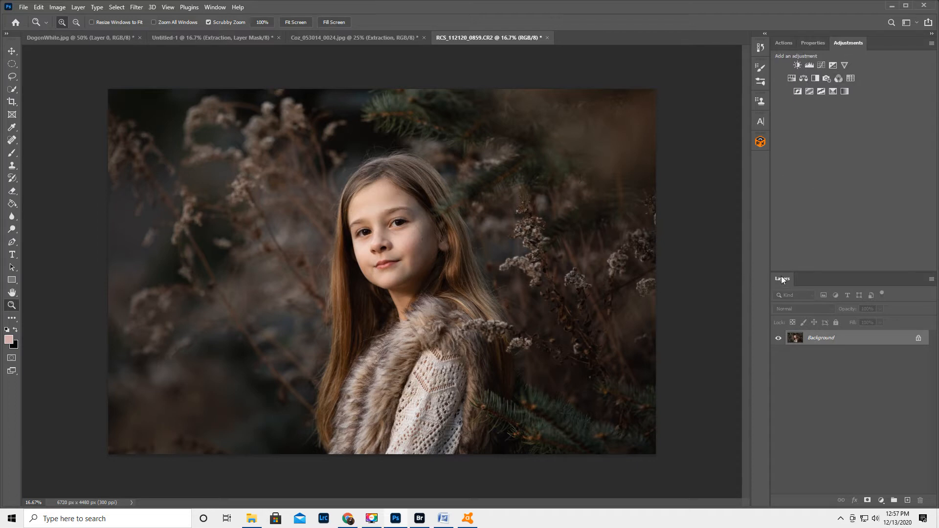
pyautogui.click(813, 43)
pyautogui.rightClick(812, 43)
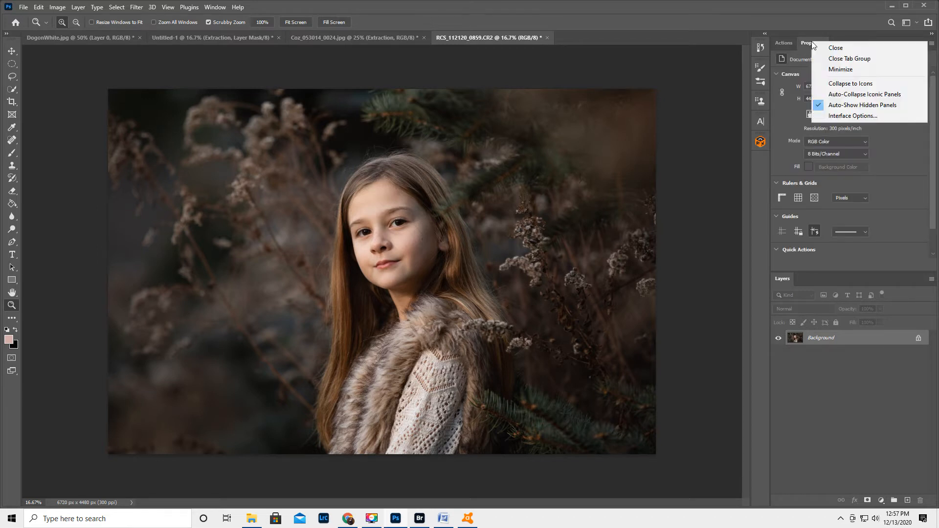
pyautogui.click(803, 40)
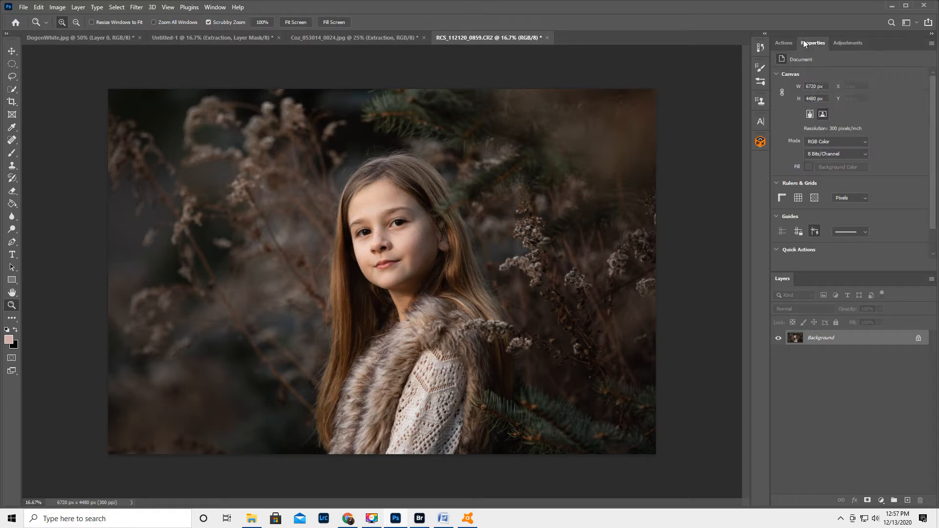
pyautogui.click(217, 8)
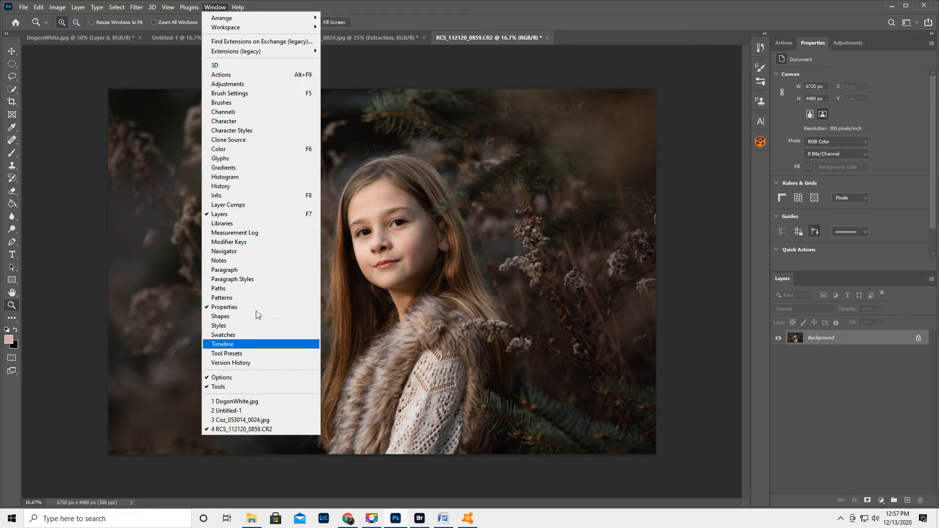
pyautogui.click(438, 8)
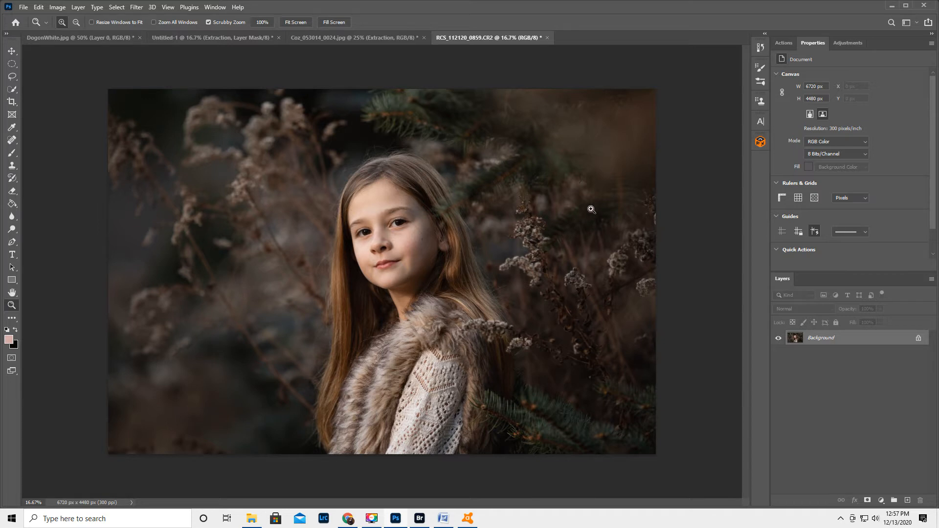
# - Add a Photo Filter adjustment layer with the Violet filter at 54% density, keeping Preserve Luminosity on
pyautogui.click(853, 42)
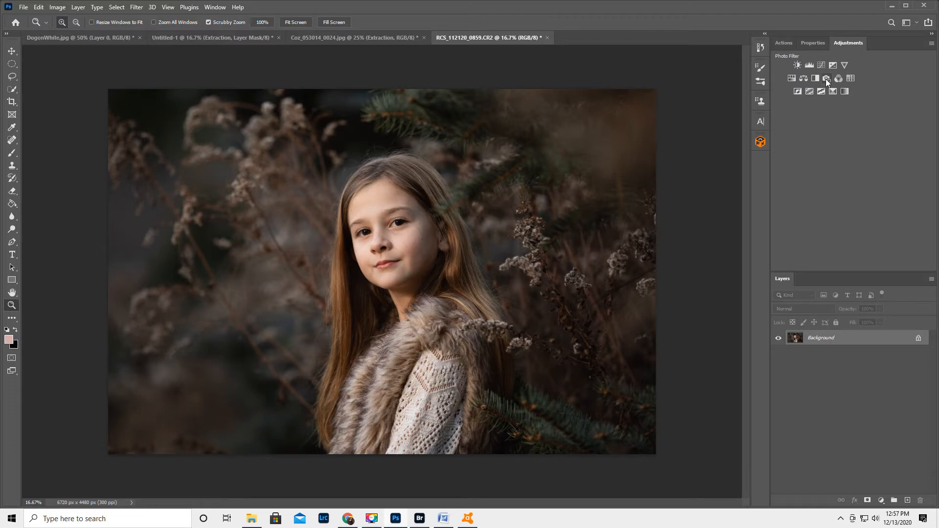
pyautogui.click(826, 78)
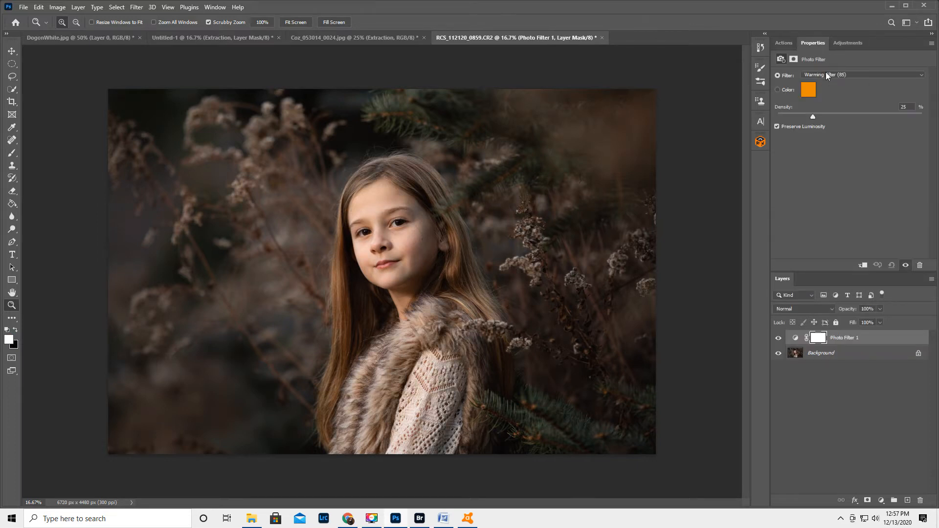
pyautogui.click(825, 75)
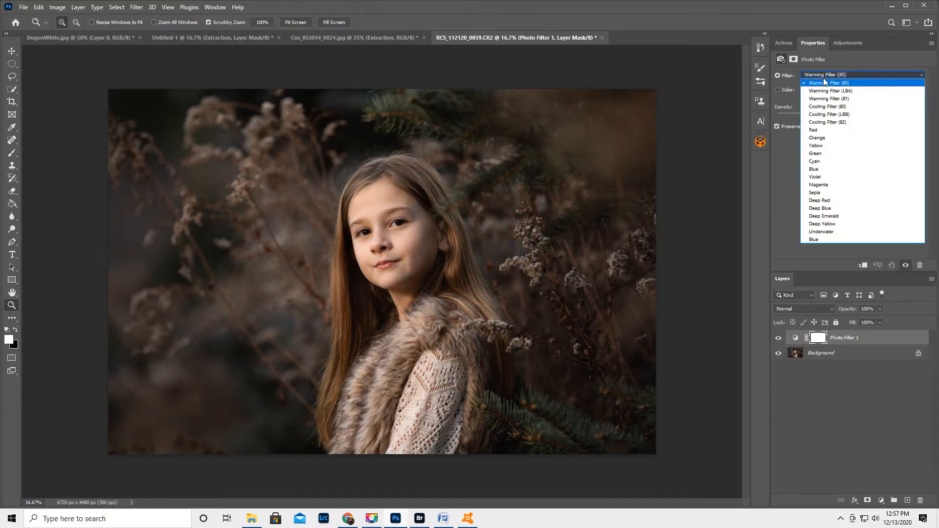
pyautogui.click(824, 178)
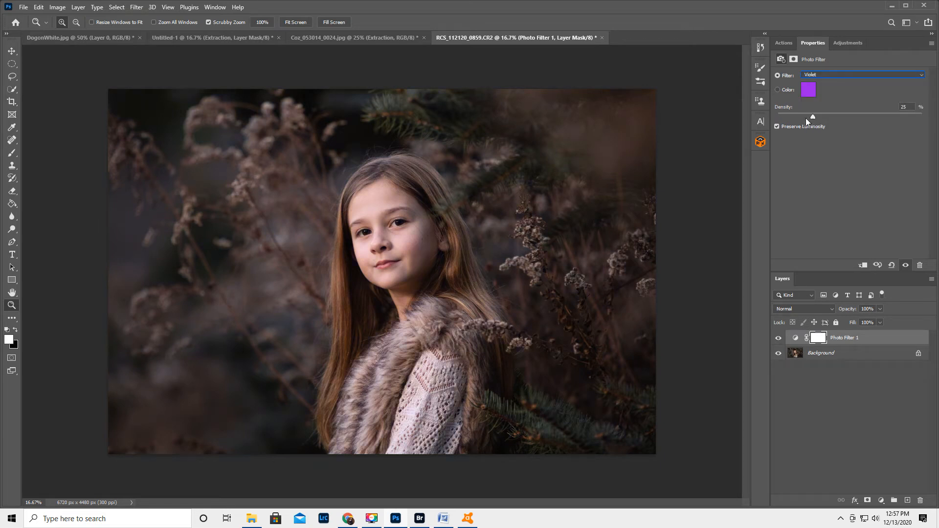
pyautogui.click(777, 127)
pyautogui.click(778, 126)
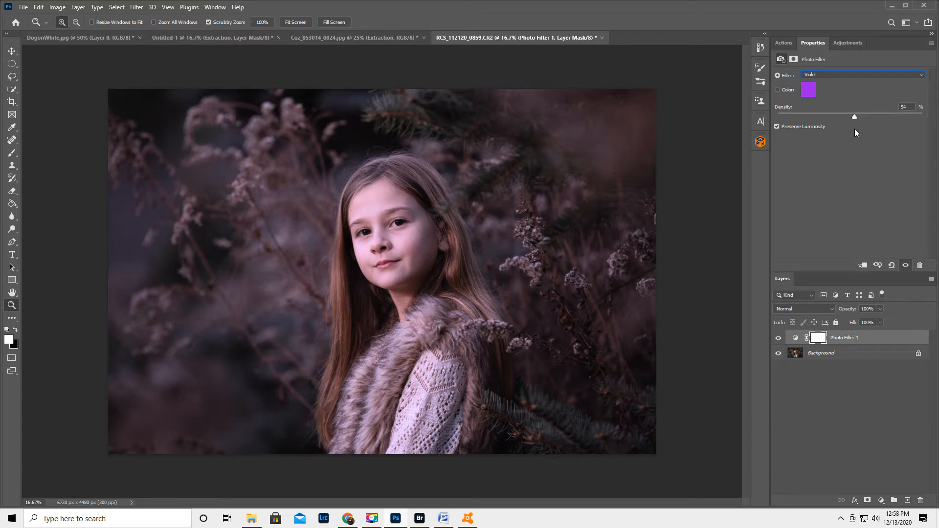
# - Invert the Photo Filter layer's mask to black to hide the violet tint
pyautogui.click(818, 338)
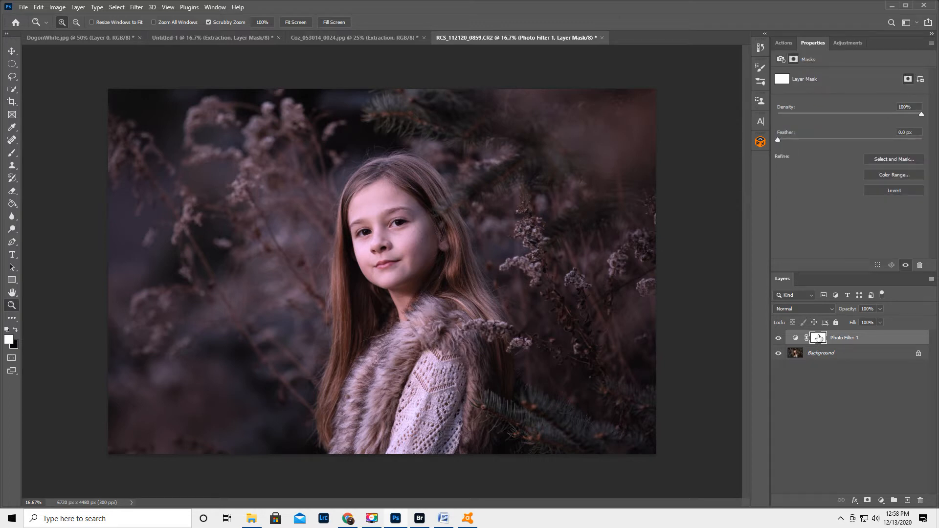
pyautogui.hotkey('ctrl', 'i')
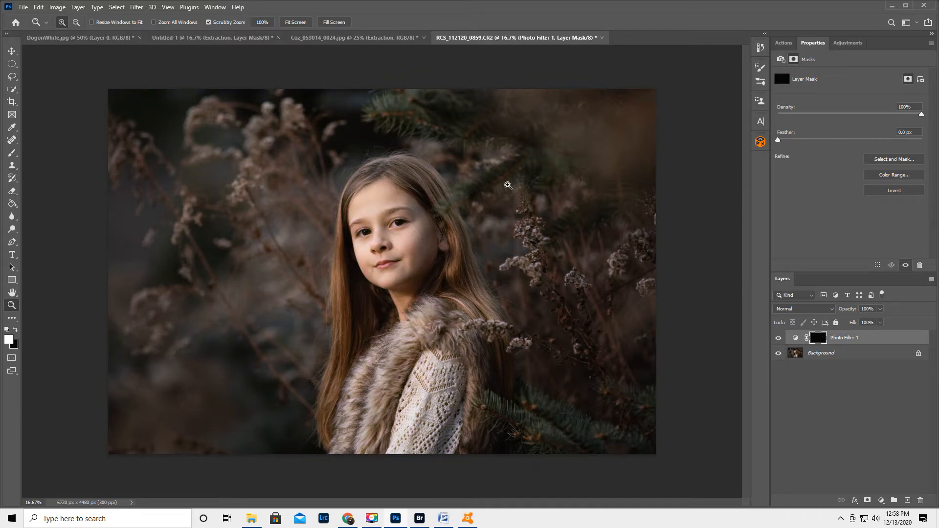
# - Take the Brush tool and enlarge the soft brush to 1800 px
pyautogui.click(12, 154)
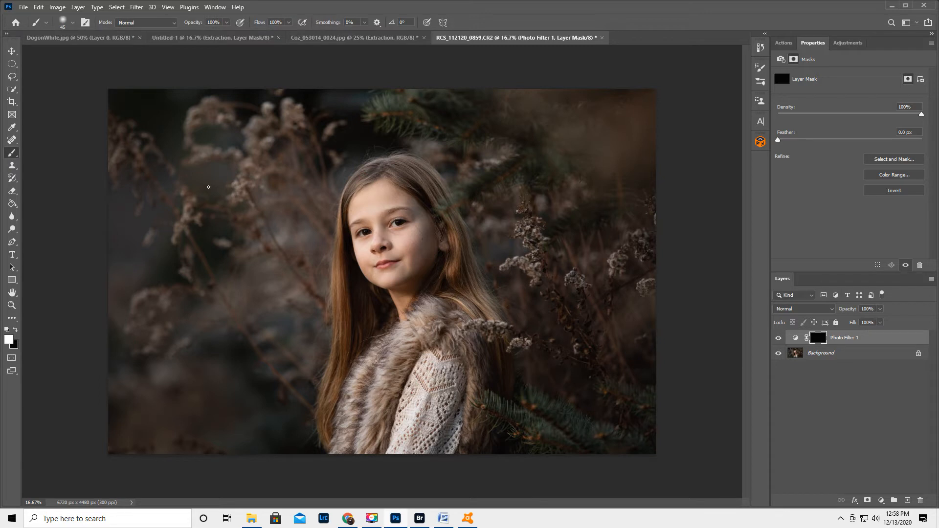
pyautogui.press(']')
pyautogui.press(']')
pyautogui.press(']')
pyautogui.press(']')
pyautogui.press(']')
pyautogui.press(']')
pyautogui.press(']')
pyautogui.press(']')
pyautogui.press(']')
pyautogui.press(']')
pyautogui.press(']')
pyautogui.press(']')
pyautogui.press(']')
pyautogui.press(']')
pyautogui.press(']')
pyautogui.press(']')
pyautogui.press(']')
pyautogui.press(']')
pyautogui.press(']')
pyautogui.press(']')
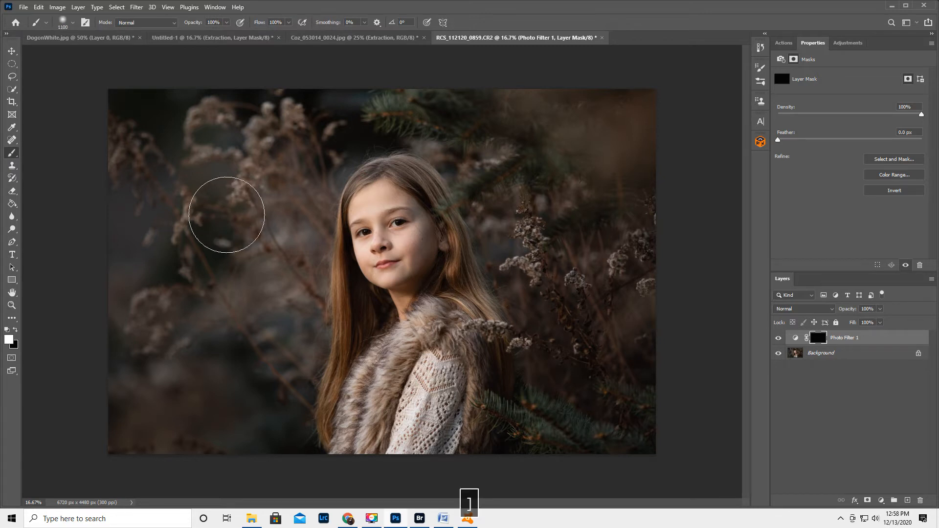
pyautogui.press(']')
pyautogui.press(']')
# - Try painting the tint onto the left background, undo the stroke and invert the mask back to white
pyautogui.moveTo(226, 214)
pyautogui.mouseDown()
pyautogui.moveTo(174, 122)
pyautogui.moveTo(185, 184)
pyautogui.moveTo(126, 402)
pyautogui.moveTo(199, 399)
pyautogui.moveTo(241, 266)
pyautogui.moveTo(236, 184)
pyautogui.moveTo(198, 338)
pyautogui.moveTo(260, 436)
pyautogui.moveTo(256, 449)
pyautogui.moveTo(172, 346)
pyautogui.mouseUp()
pyautogui.hotkey('ctrl', 'z')
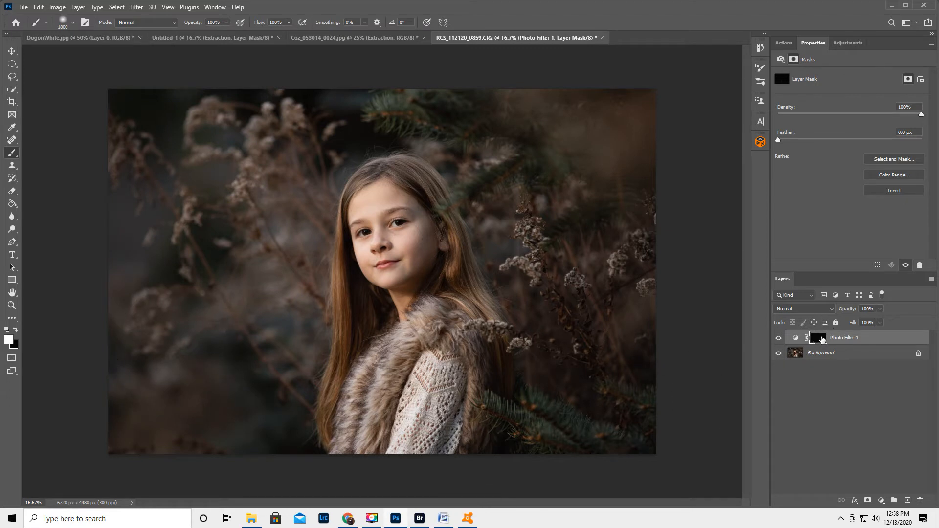
pyautogui.hotkey('ctrl', 'i')
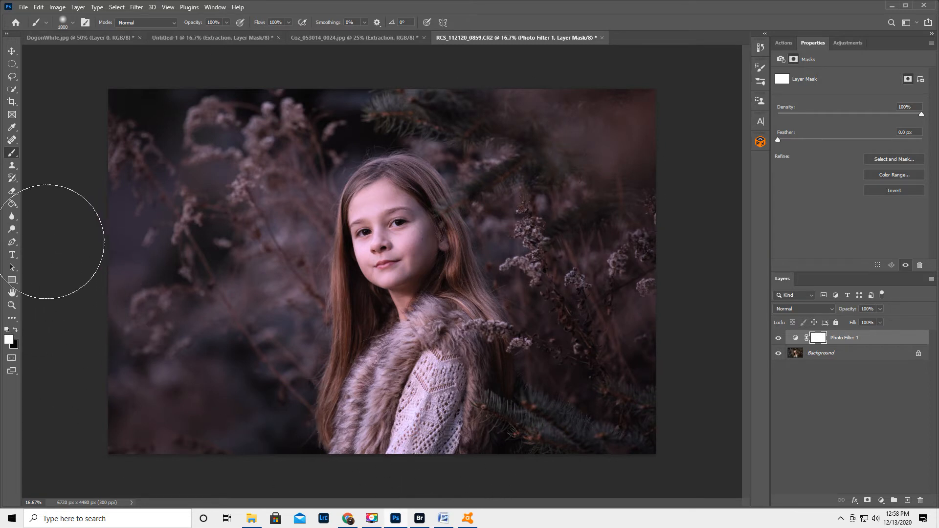
# - Paint black on the Photo Filter mask over the girl's face, hair and clothing, reducing the brush to 700 px for the edges
pyautogui.press('x')
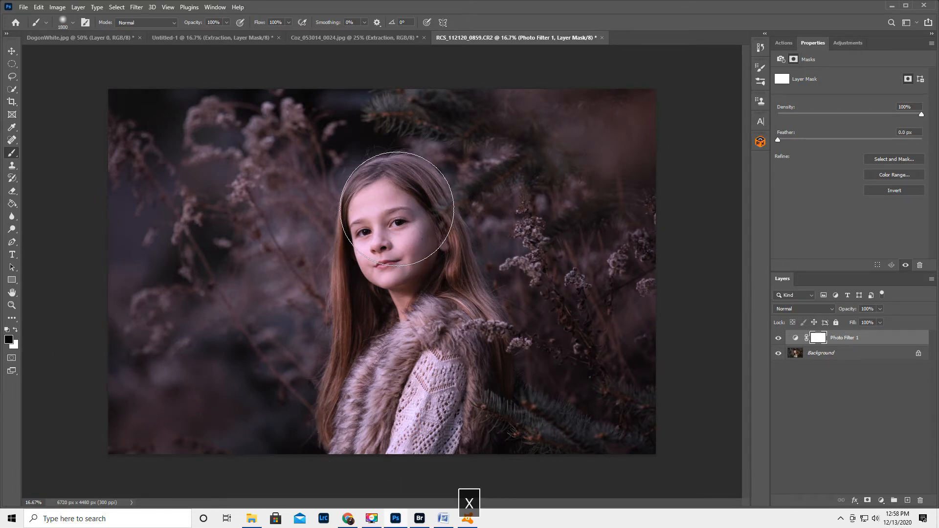
pyautogui.moveTo(395, 214)
pyautogui.mouseDown()
pyautogui.moveTo(401, 305)
pyautogui.moveTo(391, 422)
pyautogui.moveTo(407, 429)
pyautogui.moveTo(415, 408)
pyautogui.moveTo(428, 432)
pyautogui.moveTo(427, 423)
pyautogui.moveTo(429, 447)
pyautogui.mouseUp()
pyautogui.press('[')
pyautogui.press('[')
pyautogui.press('[')
pyautogui.press('[')
pyautogui.press('[')
pyautogui.press('[')
pyautogui.press('[')
pyautogui.press('[')
pyautogui.press('[')
pyautogui.press('[')
pyautogui.press('[')
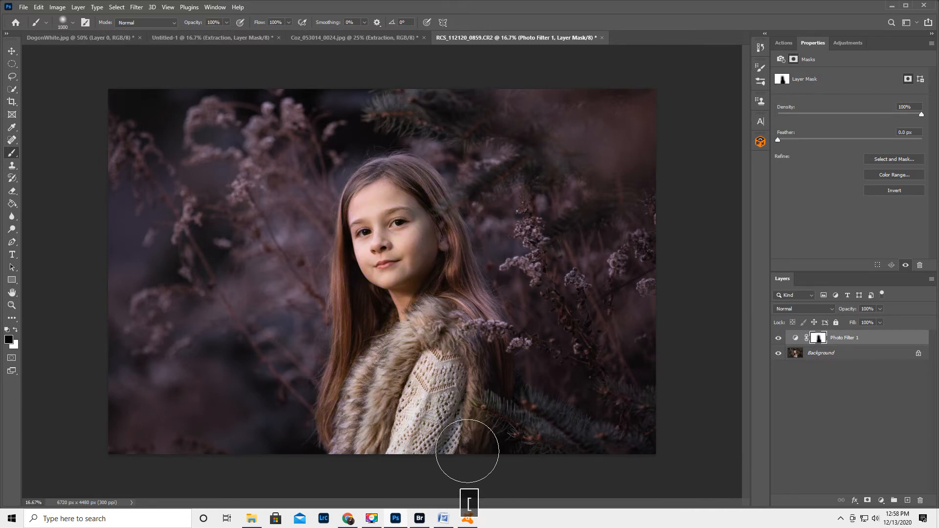
pyautogui.moveTo(463, 429)
pyautogui.mouseDown()
pyautogui.moveTo(467, 371)
pyautogui.moveTo(495, 373)
pyautogui.moveTo(487, 333)
pyautogui.moveTo(422, 200)
pyautogui.moveTo(409, 183)
pyautogui.moveTo(389, 179)
pyautogui.moveTo(362, 198)
pyautogui.moveTo(342, 437)
pyautogui.moveTo(349, 446)
pyautogui.moveTo(368, 442)
pyautogui.moveTo(383, 464)
pyautogui.mouseUp()
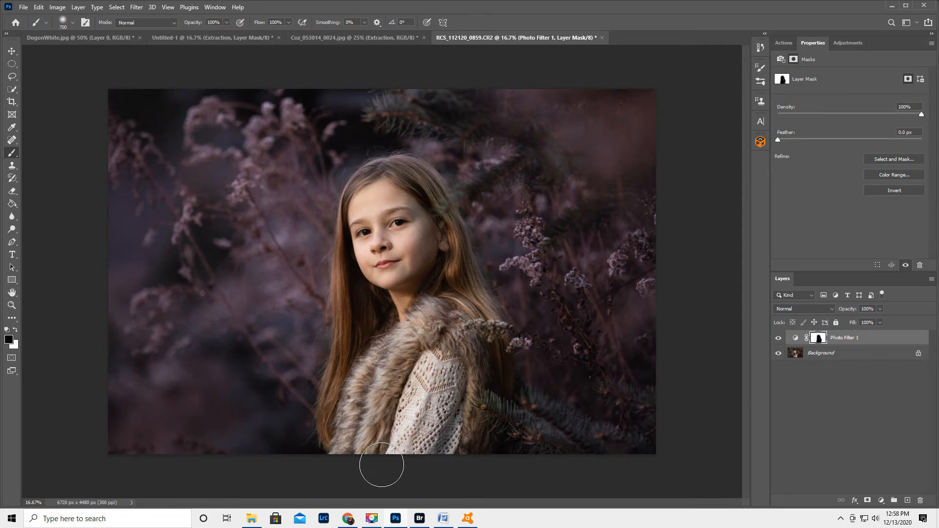
# - With the mask overlay shown, paint white over the pine branch beside the girl at 200 px, and compare the photo with and without the filter
pyautogui.press('\\')
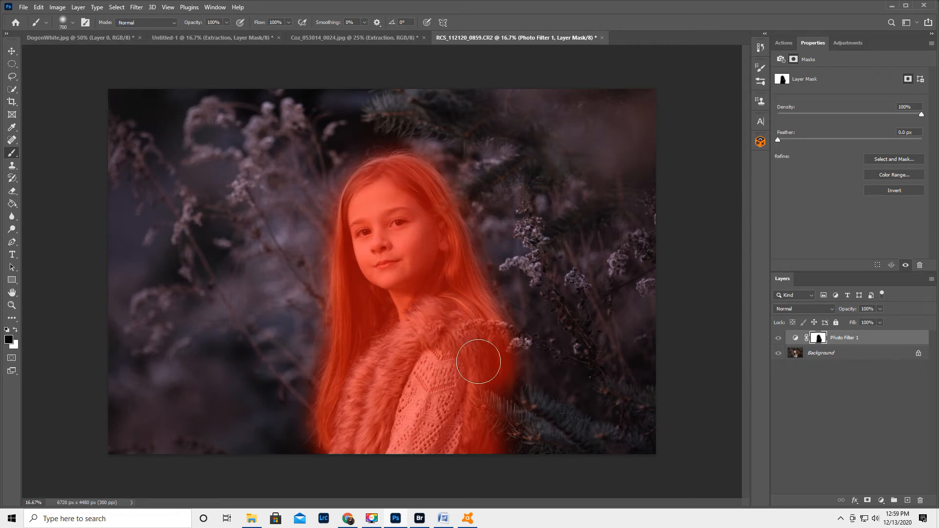
pyautogui.press('[')
pyautogui.press('[')
pyautogui.press('[')
pyautogui.press('[')
pyautogui.press('[')
pyautogui.press('[')
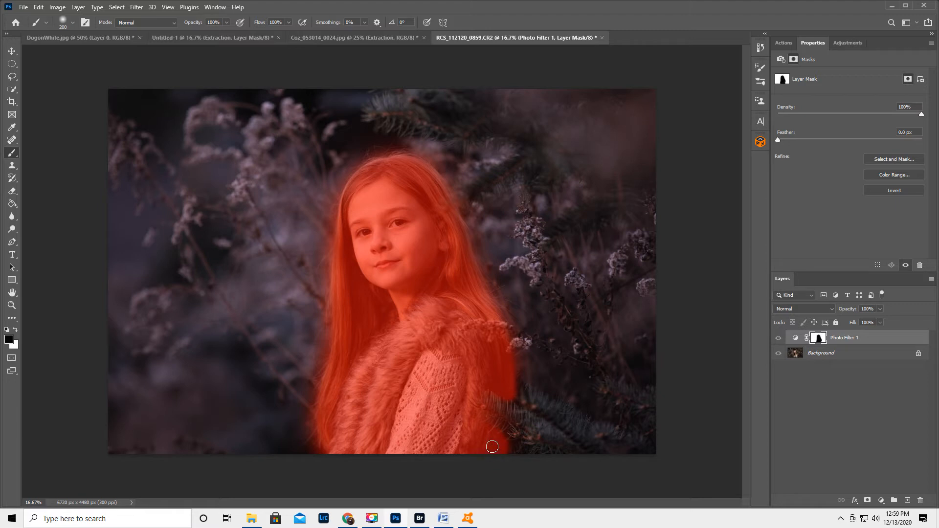
pyautogui.press('x')
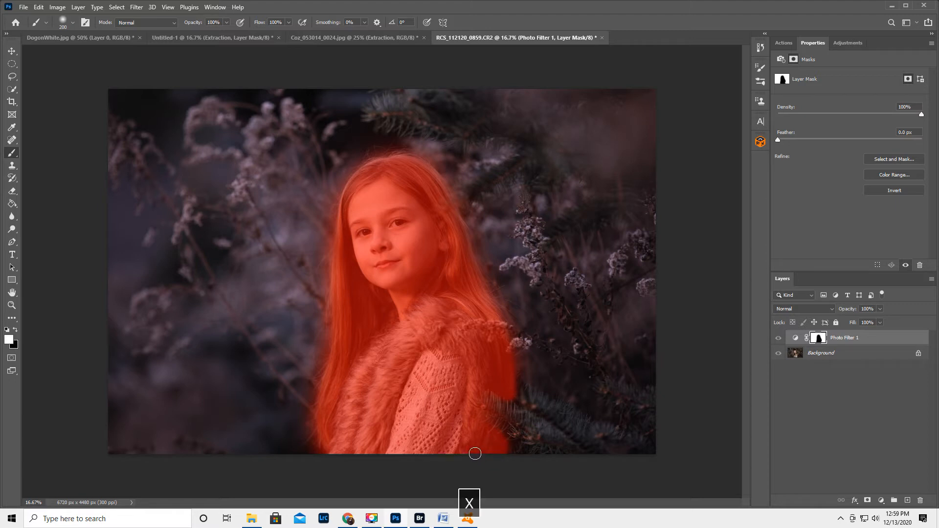
pyautogui.moveTo(506, 406)
pyautogui.mouseDown()
pyautogui.moveTo(487, 394)
pyautogui.moveTo(502, 416)
pyautogui.mouseUp()
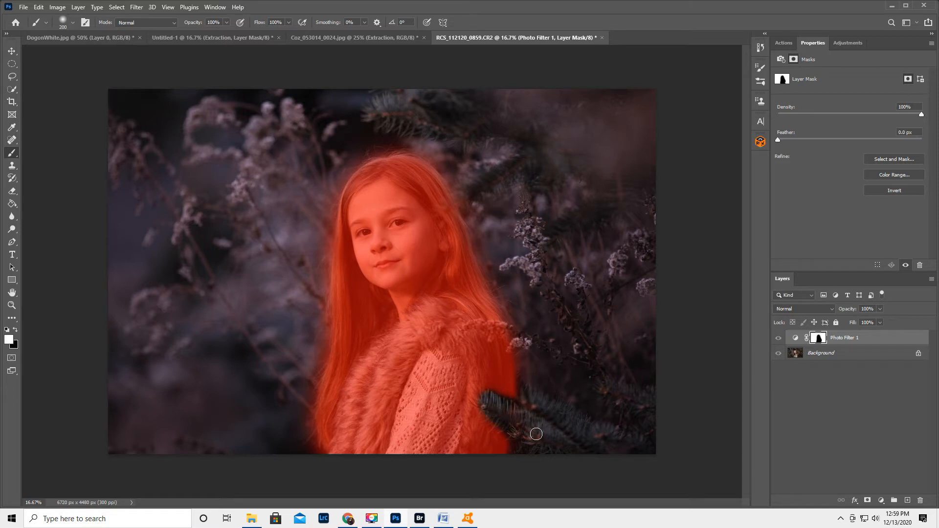
pyautogui.moveTo(487, 416)
pyautogui.mouseDown()
pyautogui.moveTo(528, 445)
pyautogui.moveTo(512, 436)
pyautogui.moveTo(528, 427)
pyautogui.mouseUp()
pyautogui.press('x')
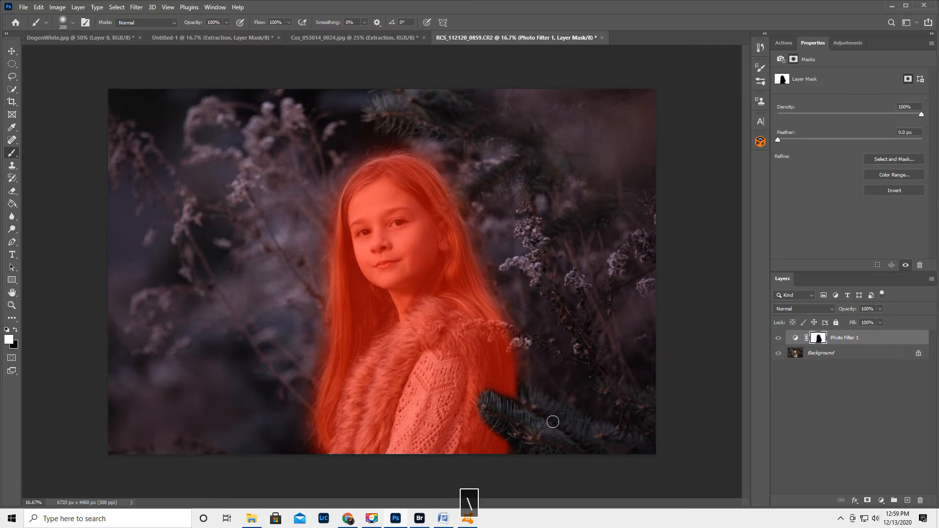
pyautogui.press('\\')
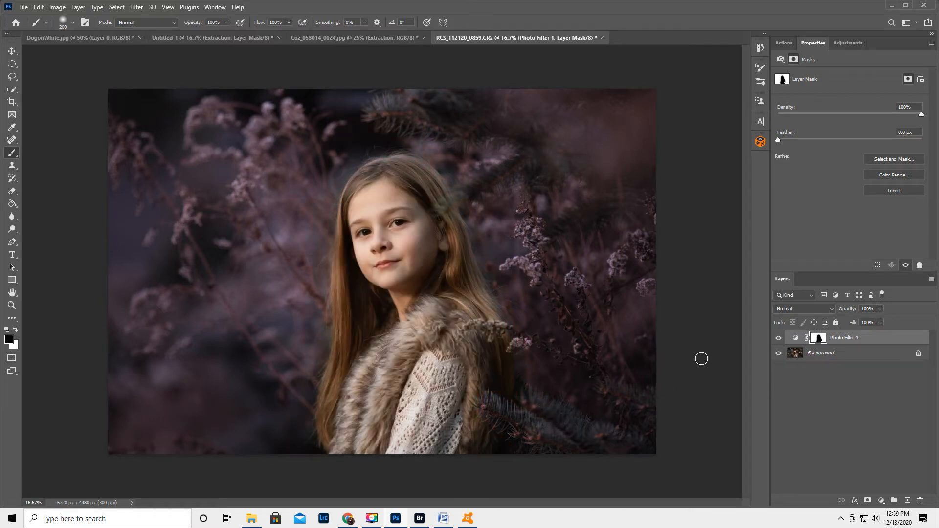
pyautogui.click(779, 337)
pyautogui.click(779, 338)
pyautogui.click(779, 337)
# - Lower the brush opacity to 22% and enlarge the brush to 3200 px
pyautogui.moveTo(195, 19); pyautogui.dragTo(157, 43)
pyautogui.press(']')
pyautogui.press(']')
pyautogui.press(']')
pyautogui.press(']')
pyautogui.press(']')
pyautogui.press(']')
pyautogui.press(']')
pyautogui.press(']')
pyautogui.press(']')
pyautogui.press(']')
pyautogui.press(']')
pyautogui.press(']')
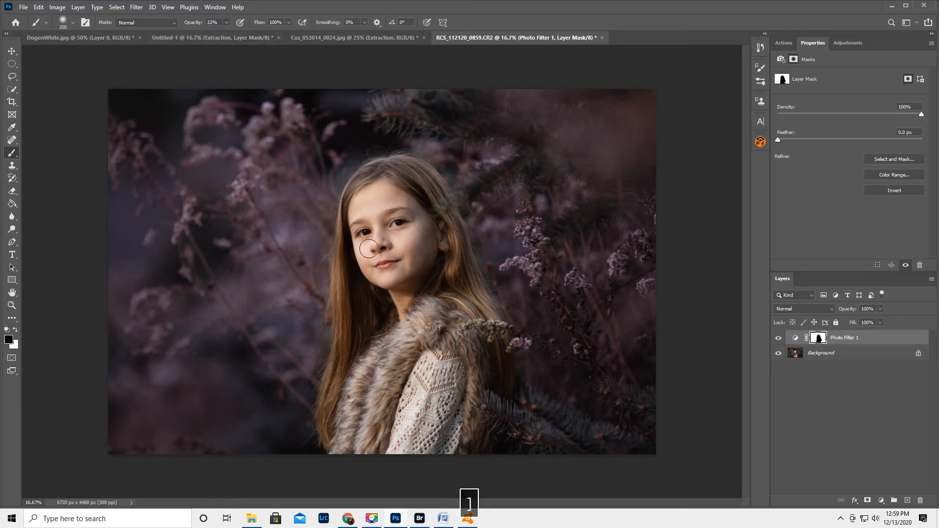
pyautogui.press(']')
pyautogui.press(']')
pyautogui.press(']')
pyautogui.press(']')
pyautogui.press(']')
pyautogui.press(']')
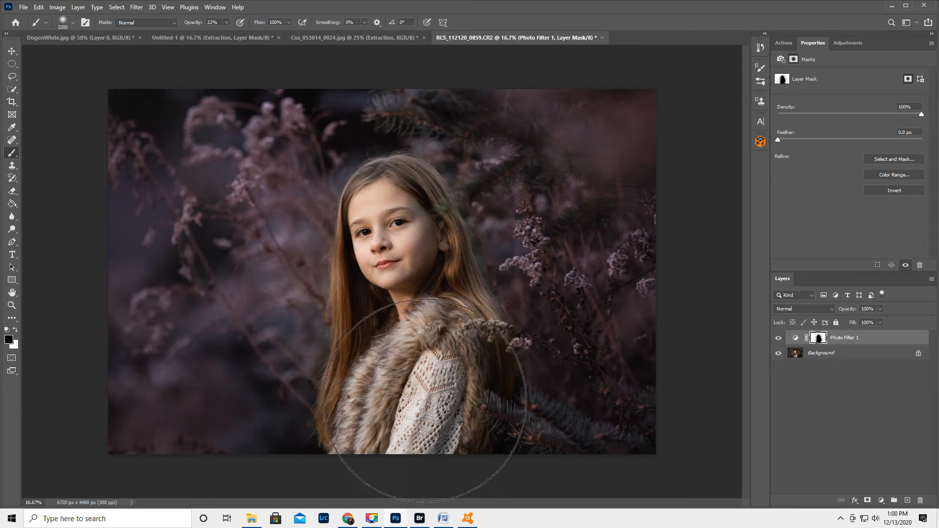
# - On the Background layer, draw a feathered elliptical selection around the girl, centre it on her and invert it to select the surroundings
pyautogui.click(846, 356)
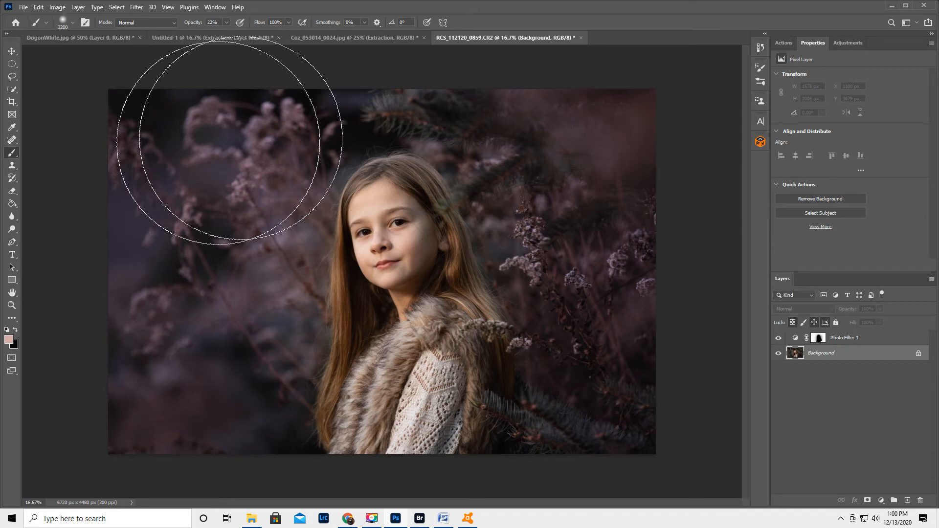
pyautogui.click(12, 64)
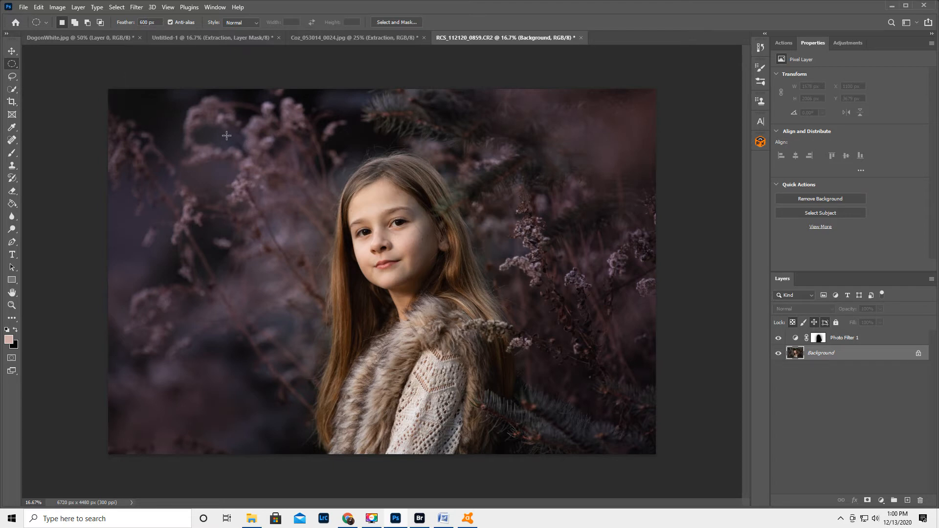
pyautogui.moveTo(225, 122); pyautogui.dragTo(575, 478)
pyautogui.moveTo(453, 339)
pyautogui.mouseDown()
pyautogui.moveTo(456, 324)
pyautogui.moveTo(451, 338)
pyautogui.mouseUp()
pyautogui.hotkey('ctrl', 'shift', 'i')
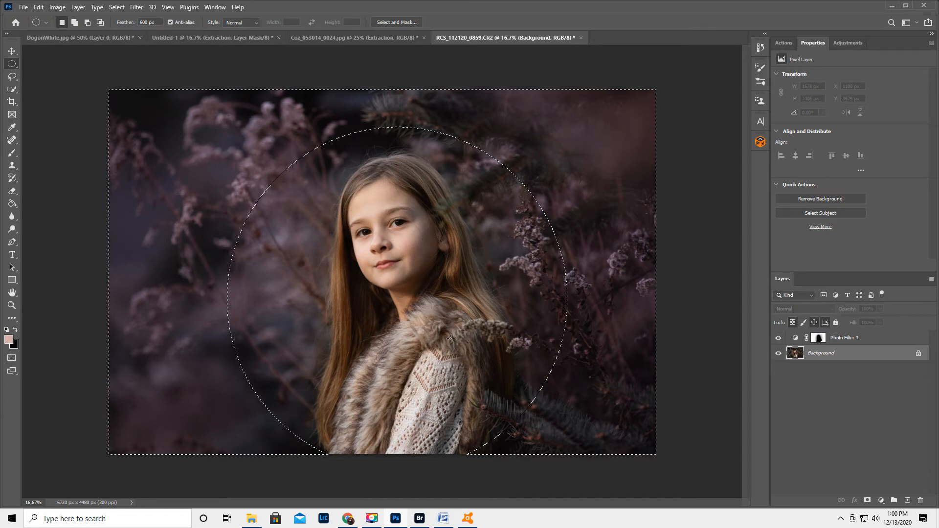
# - Copy the selected surroundings to a new layer, blend it in Soft Light at 74% opacity, and compare the photo with and without it
pyautogui.hotkey('ctrl', 'j')
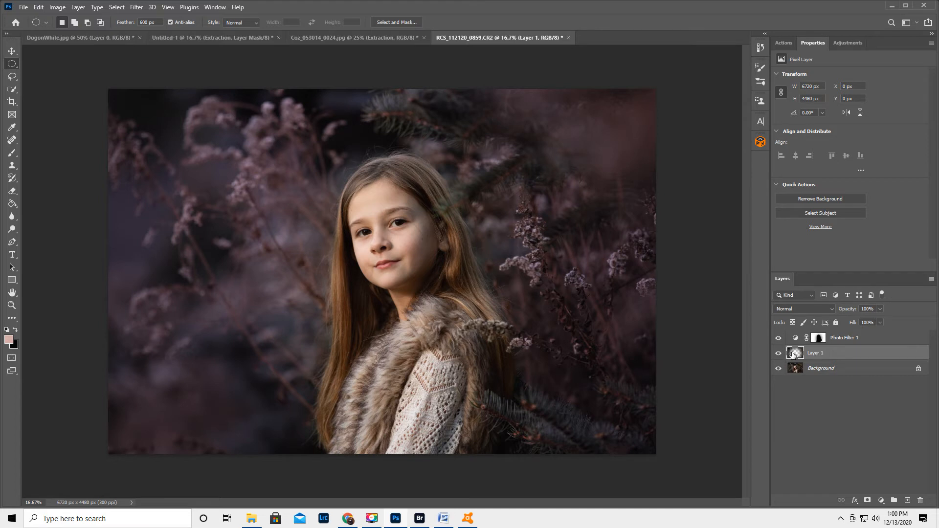
pyautogui.click(791, 309)
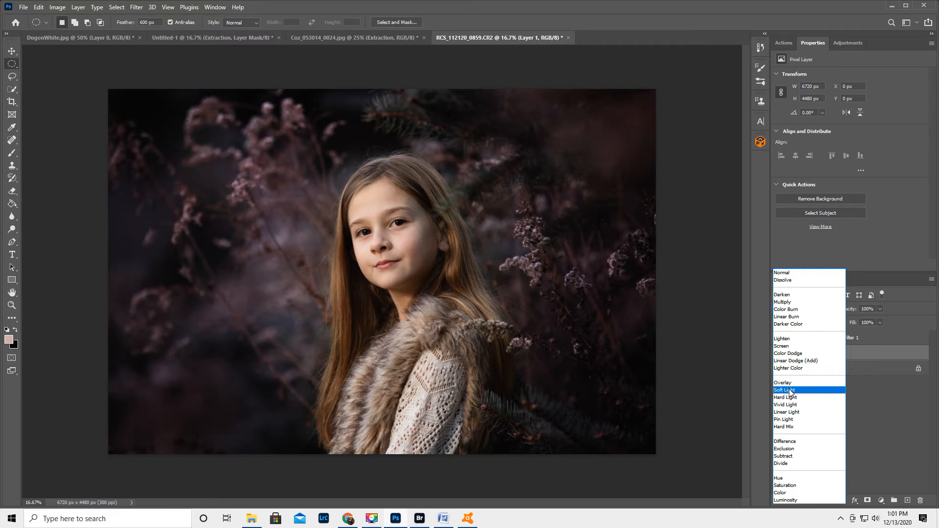
pyautogui.click(790, 390)
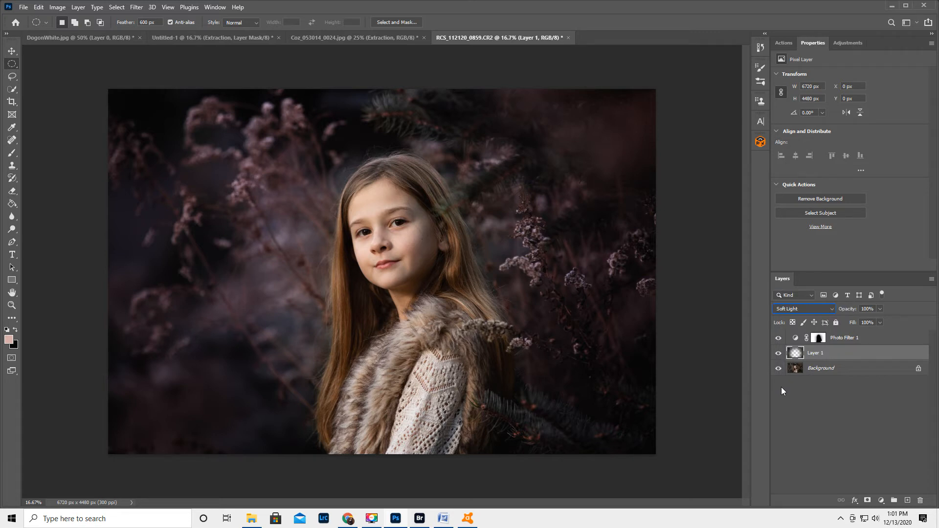
pyautogui.click(779, 352)
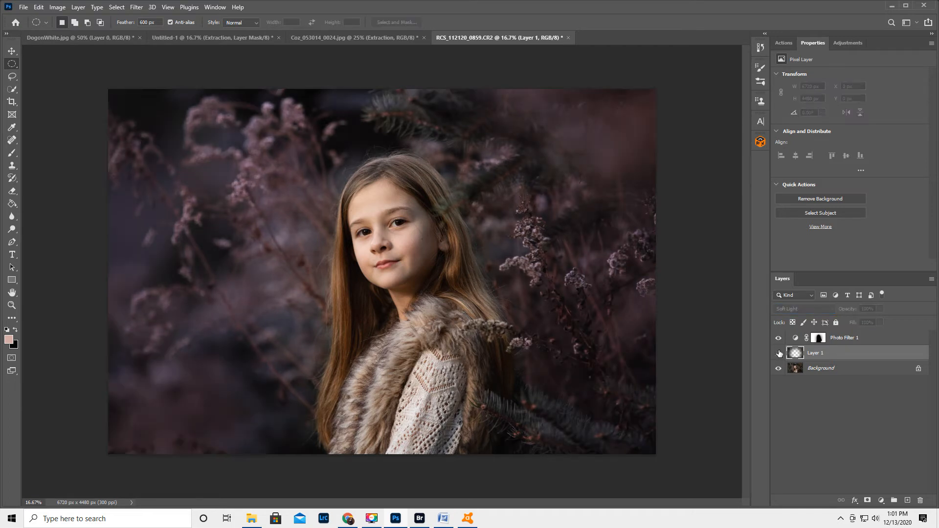
pyautogui.click(779, 353)
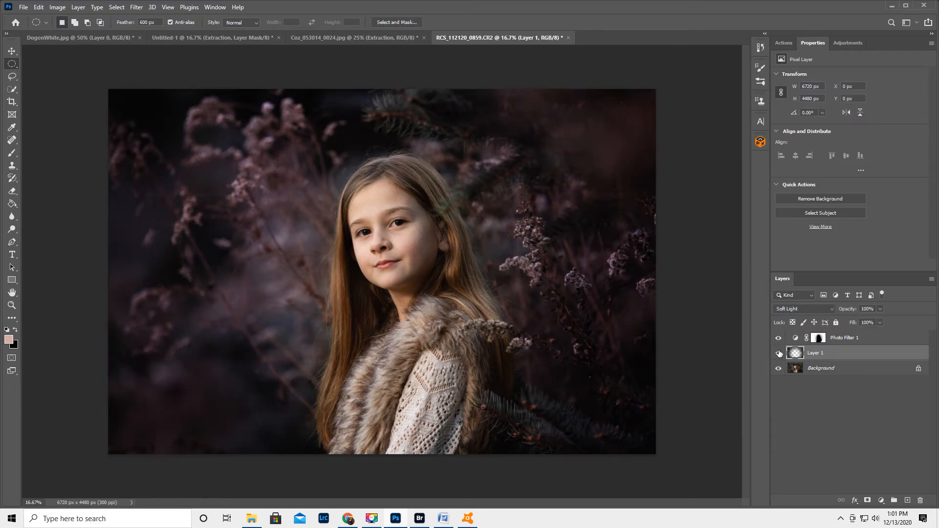
pyautogui.moveTo(851, 310); pyautogui.dragTo(829, 310)
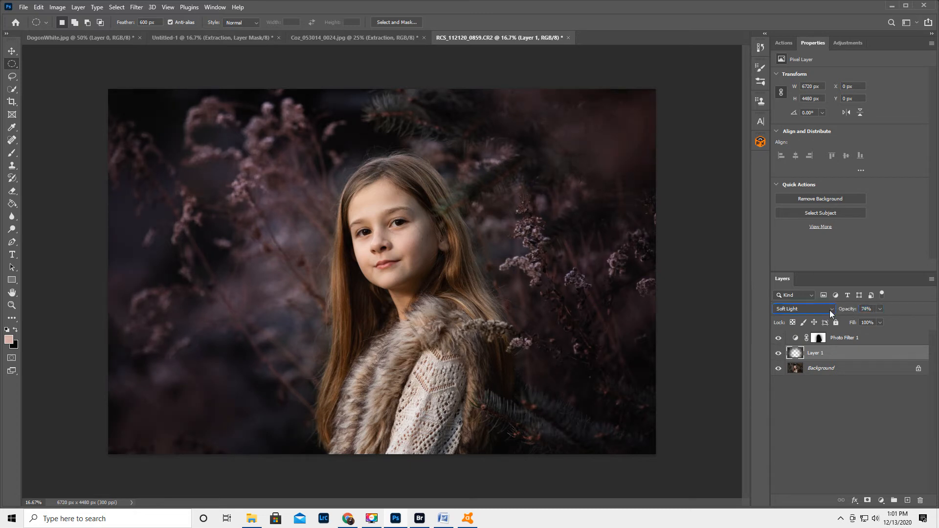
pyautogui.click(778, 353)
pyautogui.click(778, 353)
# - Add a mask to Layer 1 and paint black over the girl with a 1400 px brush at 100% opacity
pyautogui.click(868, 500)
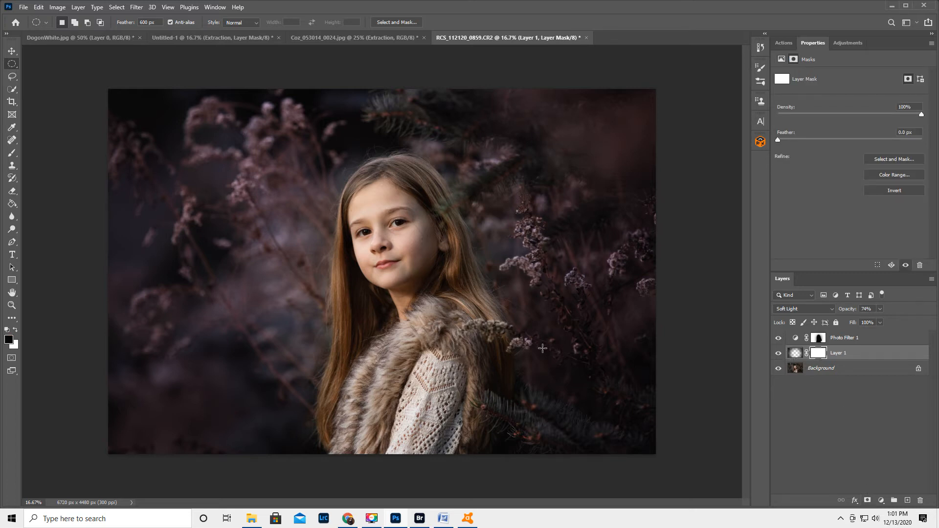
pyautogui.click(12, 153)
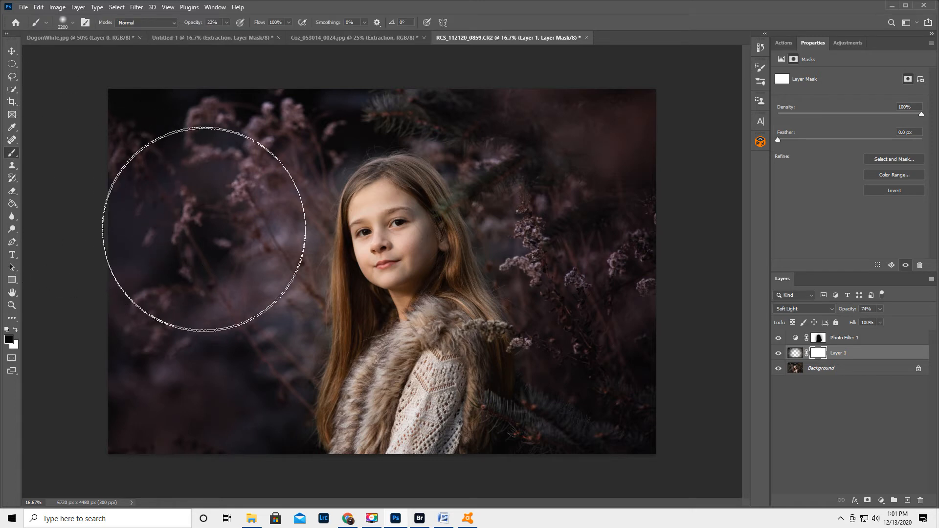
pyautogui.moveTo(195, 24); pyautogui.dragTo(408, 55)
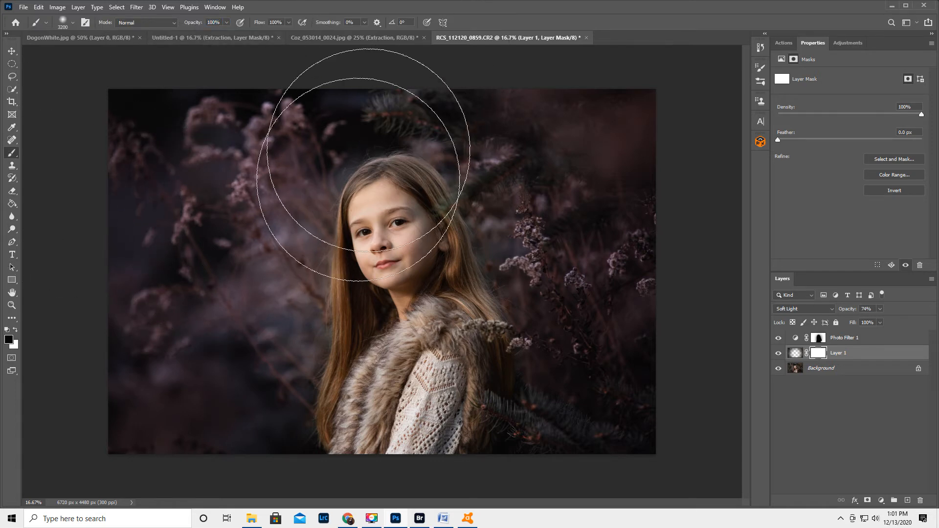
pyautogui.press('[')
pyautogui.press('[')
pyautogui.press('[')
pyautogui.press('[')
pyautogui.press('[')
pyautogui.press('[')
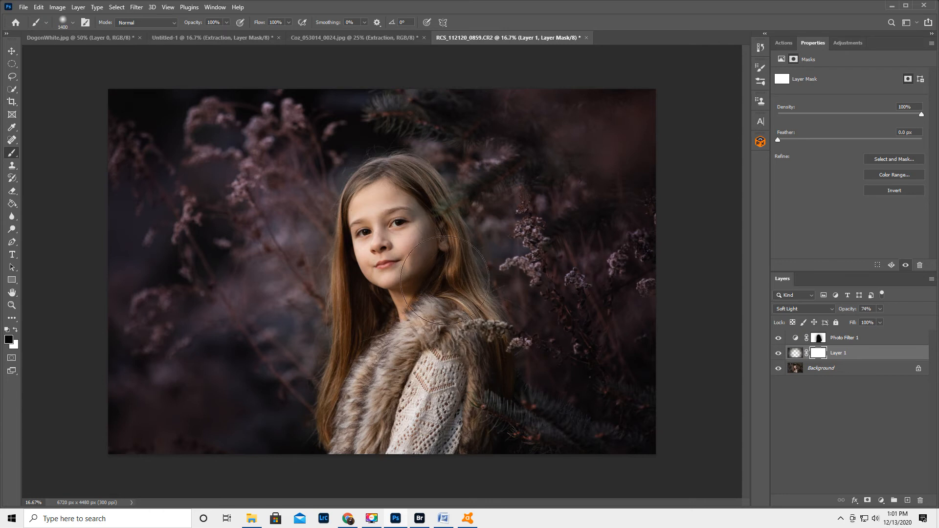
pyautogui.moveTo(408, 432); pyautogui.dragTo(410, 434)
# - Lower the brush opacity to 36% and enlarge the brush to 3300 px for blending Layer 1's mask around the girl
pyautogui.moveTo(194, 22)
pyautogui.mouseDown()
pyautogui.moveTo(183, 27)
pyautogui.moveTo(199, 23)
pyautogui.mouseUp()
pyautogui.press(']')
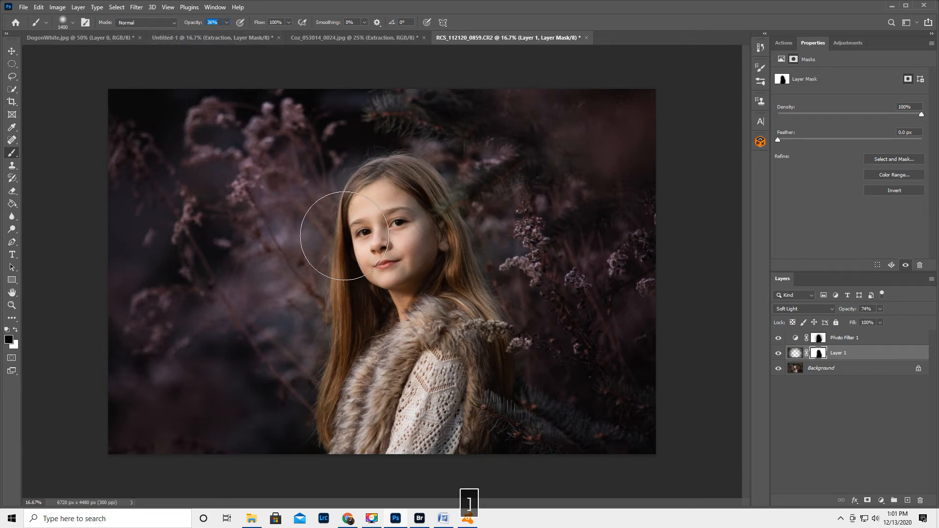
pyautogui.press(']')
pyautogui.press(']')
pyautogui.press(']')
pyautogui.press(']')
pyautogui.press(']')
pyautogui.press(']')
pyautogui.press(']')
pyautogui.press(']')
pyautogui.press(']')
pyautogui.press(']')
pyautogui.press(']')
pyautogui.press(']')
pyautogui.press(']')
pyautogui.press(']')
pyautogui.press(']')
pyautogui.press(']')
pyautogui.press(']')
pyautogui.press(']')
pyautogui.press(']')
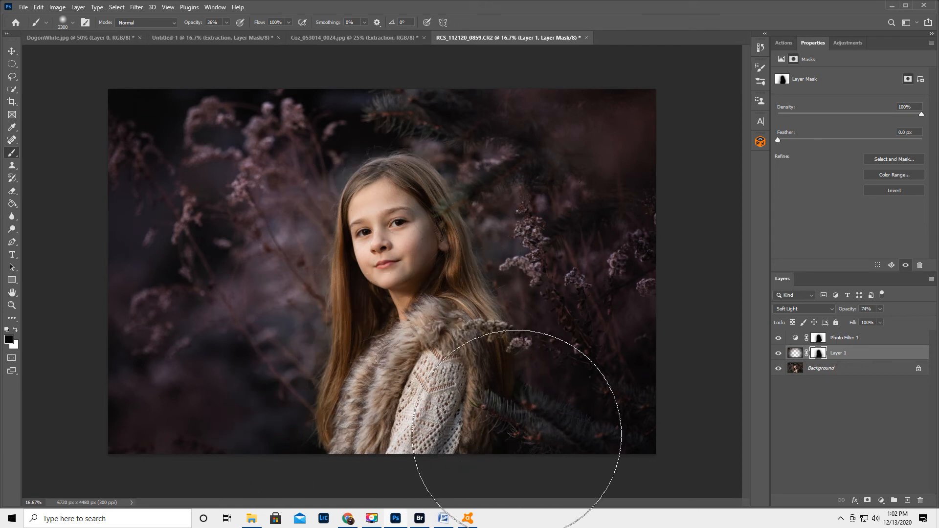
# - Compare the photo with and without the Soft Light layer, and flatten the image
pyautogui.click(779, 353)
pyautogui.click(779, 354)
pyautogui.click(931, 279)
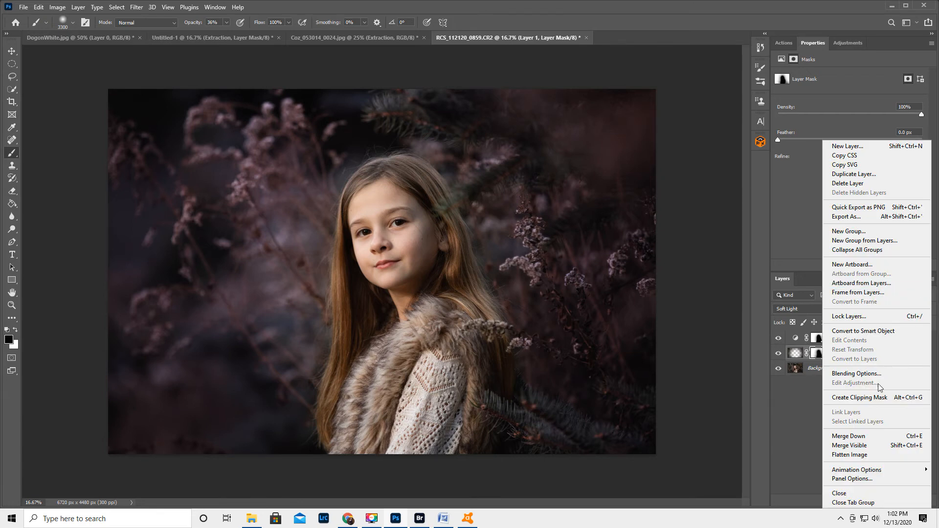
pyautogui.click(856, 455)
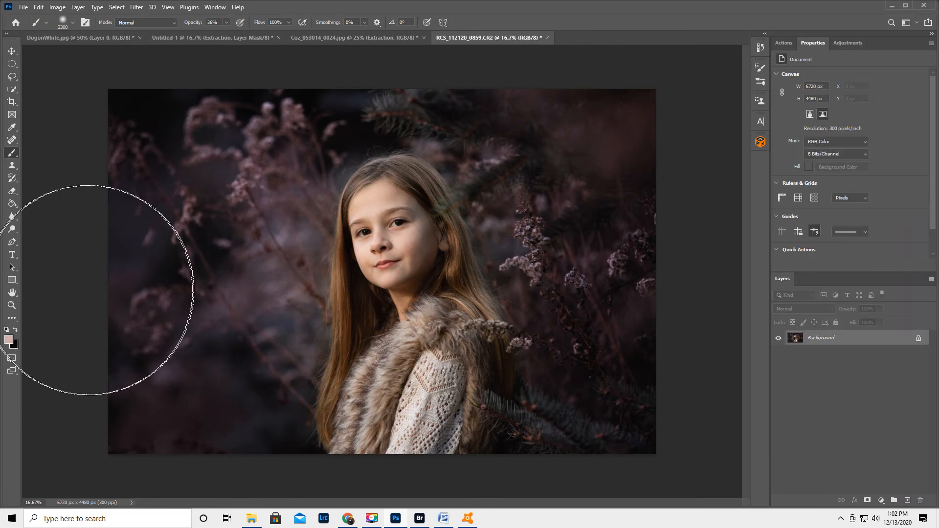
# - Spot-heal small blemishes beside the girl's nose and under her eye with the Spot Healing Brush
pyautogui.click(12, 306)
pyautogui.moveTo(427, 218); pyautogui.dragTo(416, 218)
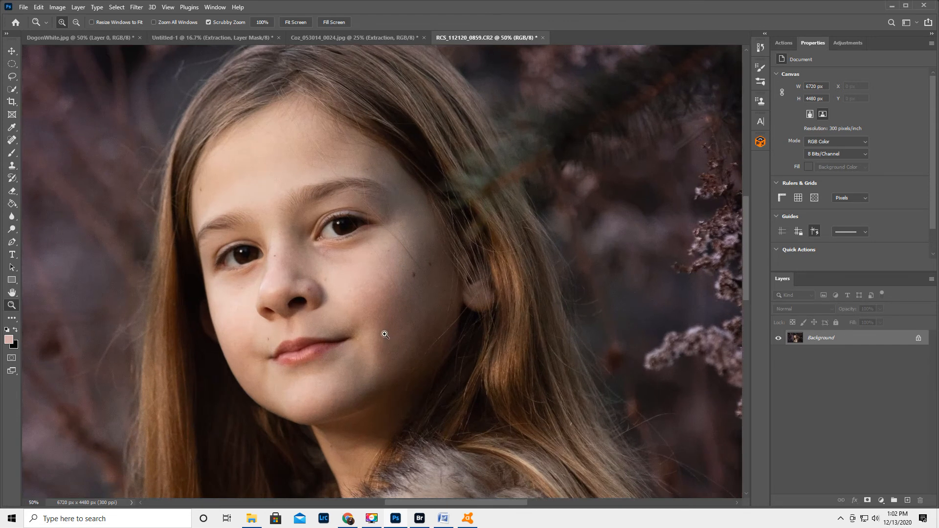
pyautogui.click(427, 254)
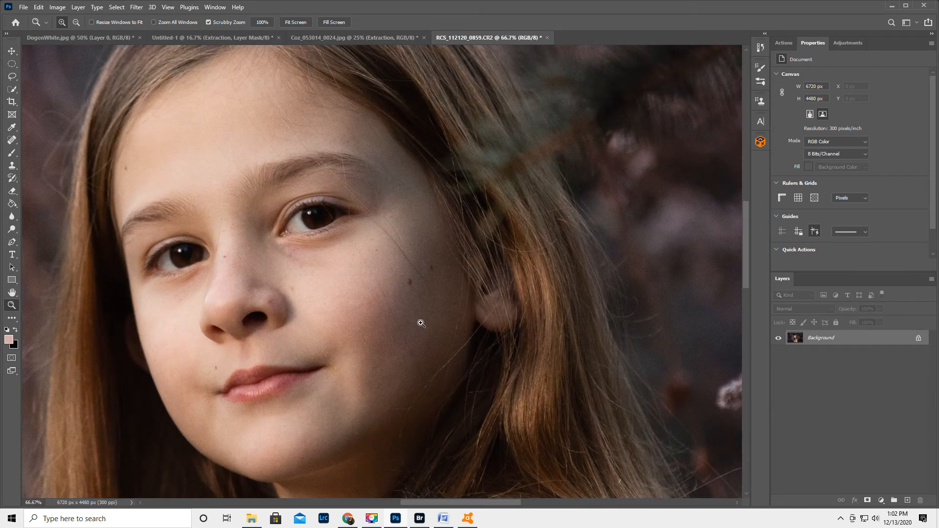
pyautogui.scroll(-1, 416, 316)
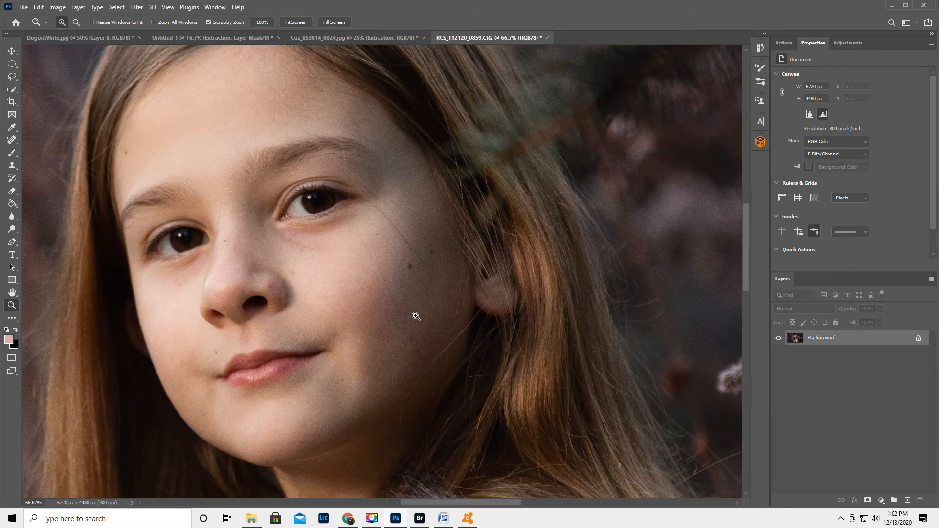
pyautogui.click(12, 141)
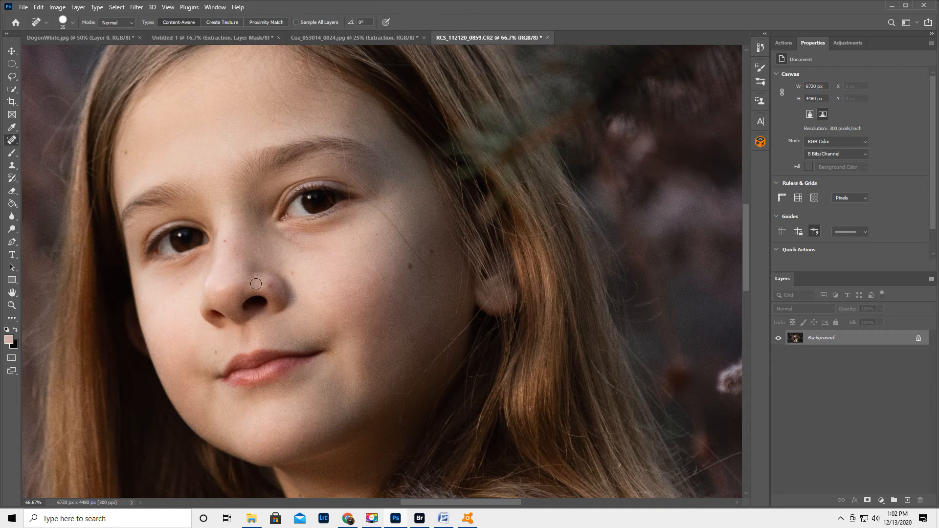
pyautogui.moveTo(271, 286); pyautogui.dragTo(269, 286)
pyautogui.click(293, 237)
# - Reduce the healing brush to 20 px and retouch fine marks on the girl's cheek, undoing one stroke and redoing the area
pyautogui.press('[')
pyautogui.press('[')
pyautogui.moveTo(418, 351); pyautogui.dragTo(411, 337)
pyautogui.click(394, 304)
pyautogui.moveTo(389, 287)
pyautogui.mouseDown()
pyautogui.moveTo(369, 264)
pyautogui.moveTo(347, 276)
pyautogui.moveTo(376, 263)
pyautogui.mouseUp()
pyautogui.moveTo(355, 245); pyautogui.dragTo(363, 253)
pyautogui.hotkey('ctrl', 'z')
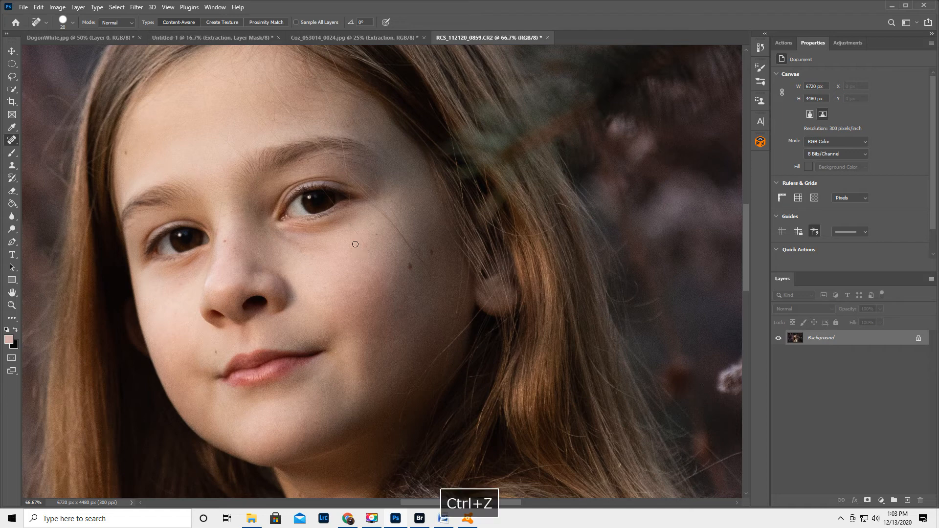
pyautogui.click(378, 265)
pyautogui.moveTo(368, 255)
pyautogui.mouseDown()
pyautogui.moveTo(363, 234)
pyautogui.moveTo(341, 222)
pyautogui.mouseUp()
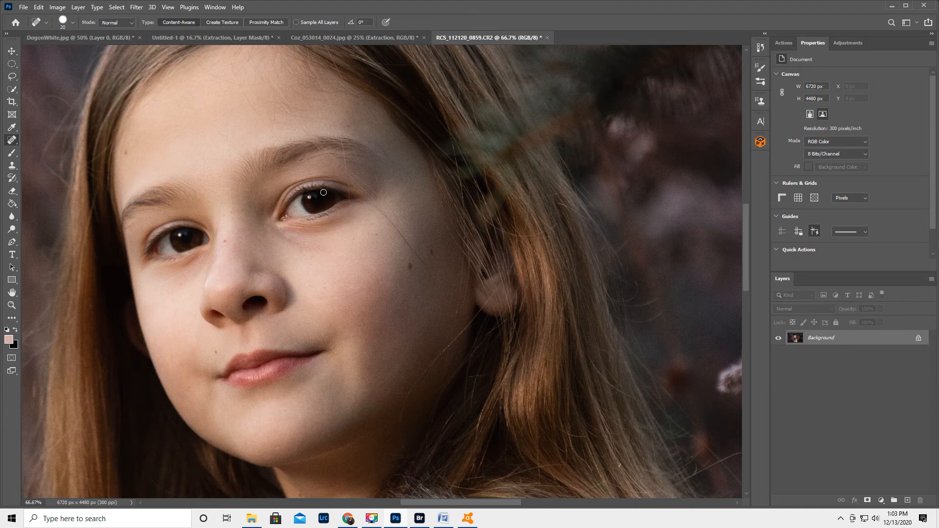
# - Heal the stray hair strands across the girl's cheek, jawline and the area around her eyebrow
pyautogui.moveTo(430, 276)
pyautogui.mouseDown()
pyautogui.moveTo(388, 218)
pyautogui.moveTo(397, 207)
pyautogui.moveTo(386, 200)
pyautogui.moveTo(385, 221)
pyautogui.moveTo(369, 201)
pyautogui.moveTo(387, 201)
pyautogui.mouseUp()
pyautogui.moveTo(403, 412)
pyautogui.mouseDown()
pyautogui.moveTo(424, 369)
pyautogui.moveTo(470, 324)
pyautogui.mouseUp()
pyautogui.moveTo(406, 394); pyautogui.dragTo(382, 396)
pyautogui.moveTo(455, 321); pyautogui.dragTo(449, 308)
pyautogui.moveTo(349, 182)
pyautogui.mouseDown()
pyautogui.moveTo(343, 156)
pyautogui.moveTo(347, 167)
pyautogui.moveTo(370, 166)
pyautogui.moveTo(334, 156)
pyautogui.mouseUp()
pyautogui.click(302, 159)
# - Duplicate the Background layer and heal the fine marks around the girl's upper eyelid and eyebrow on the copy
pyautogui.hotkey('ctrl', 'j')
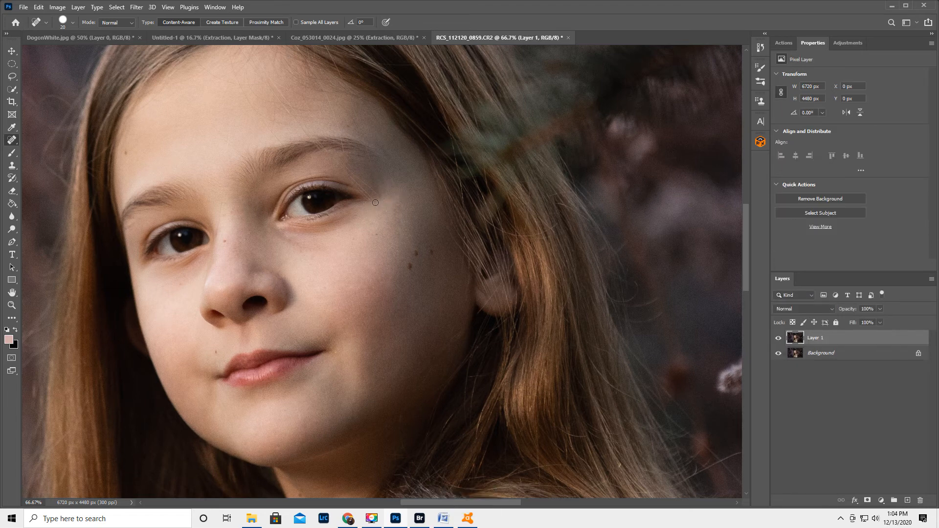
pyautogui.moveTo(376, 194); pyautogui.dragTo(337, 160)
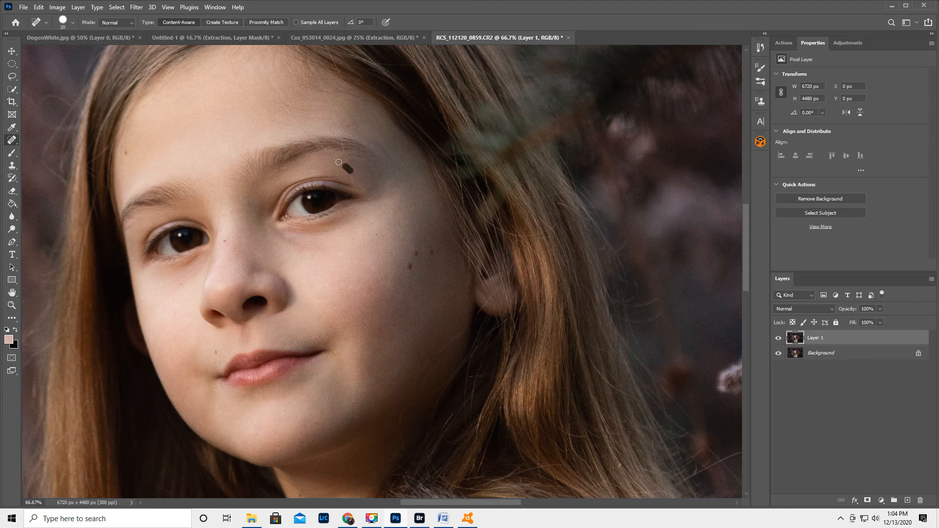
pyautogui.click(340, 133)
pyautogui.moveTo(282, 142); pyautogui.dragTo(264, 127)
pyautogui.moveTo(347, 176); pyautogui.dragTo(340, 163)
pyautogui.click(346, 156)
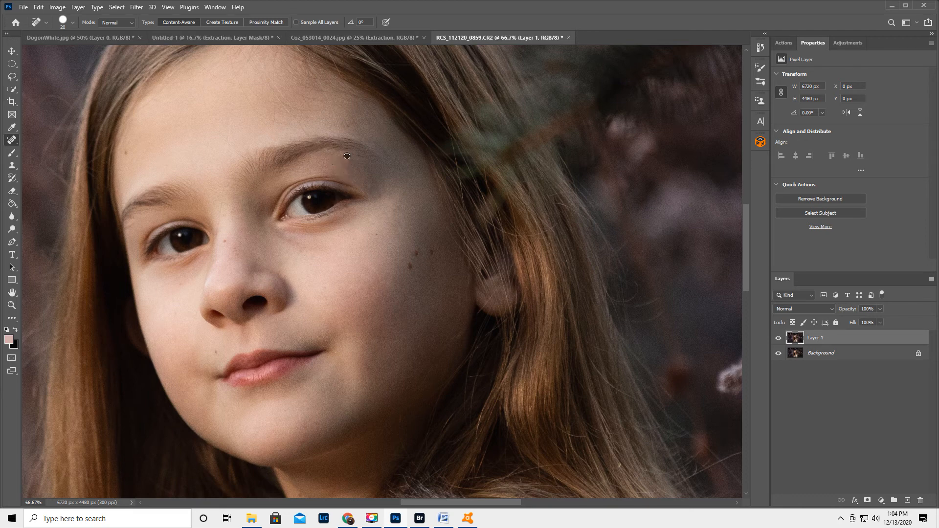
pyautogui.click(364, 196)
pyautogui.click(332, 159)
pyautogui.moveTo(350, 176); pyautogui.dragTo(338, 167)
# - Toggle Layer 1's visibility to compare the face before and after the healing
pyautogui.click(778, 339)
pyautogui.click(779, 338)
pyautogui.click(778, 337)
pyautogui.click(778, 337)
pyautogui.click(778, 337)
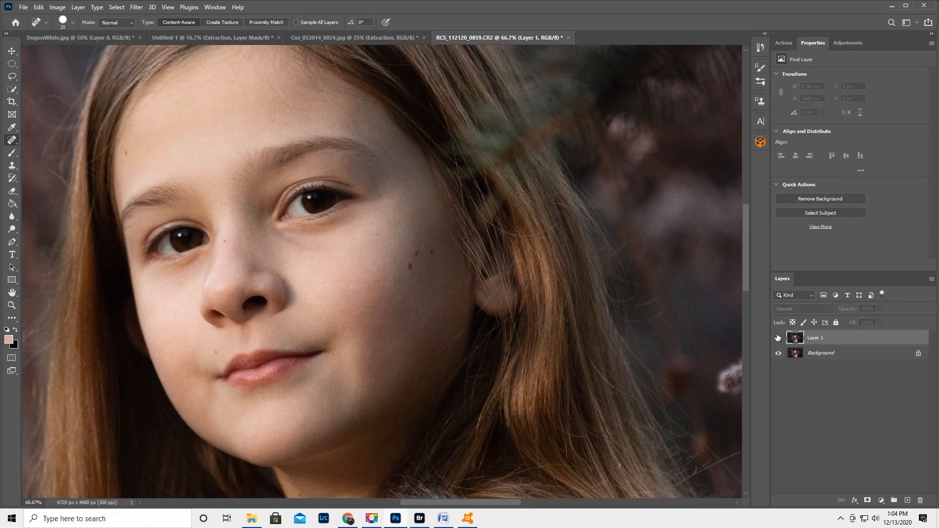
pyautogui.click(778, 338)
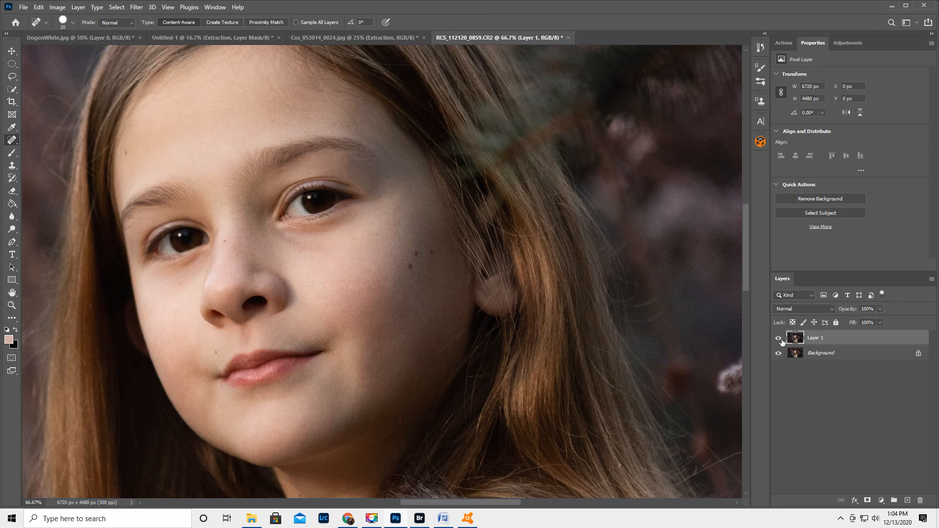
# - Collapse the Summerana Eye Essentials action set and expand the ProRetouch v2.0 set
pyautogui.click(784, 43)
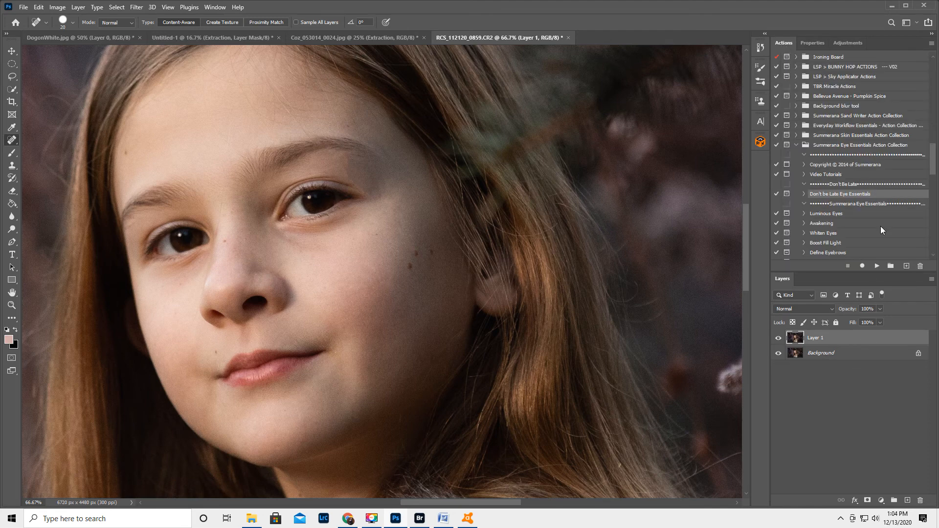
pyautogui.click(796, 144)
pyautogui.scroll(3, 847, 165)
pyautogui.scroll(5, 847, 166)
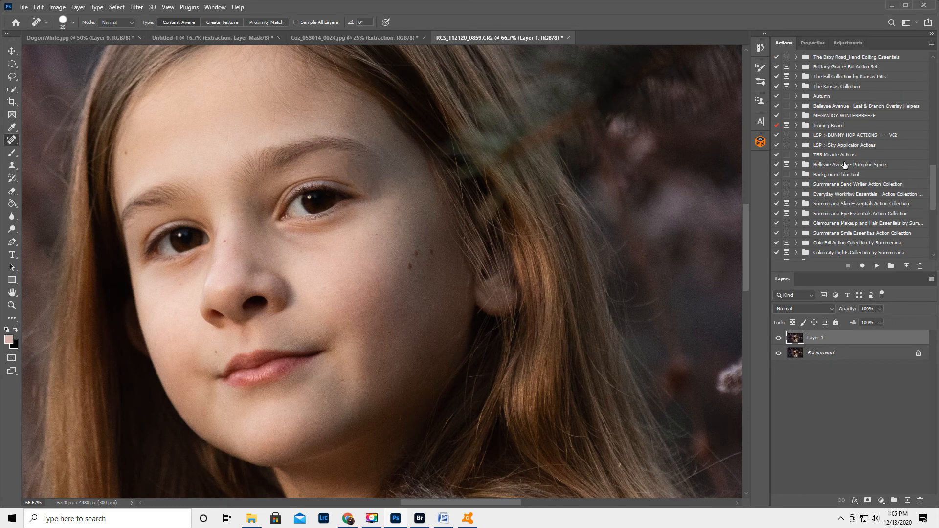
pyautogui.scroll(2, 844, 166)
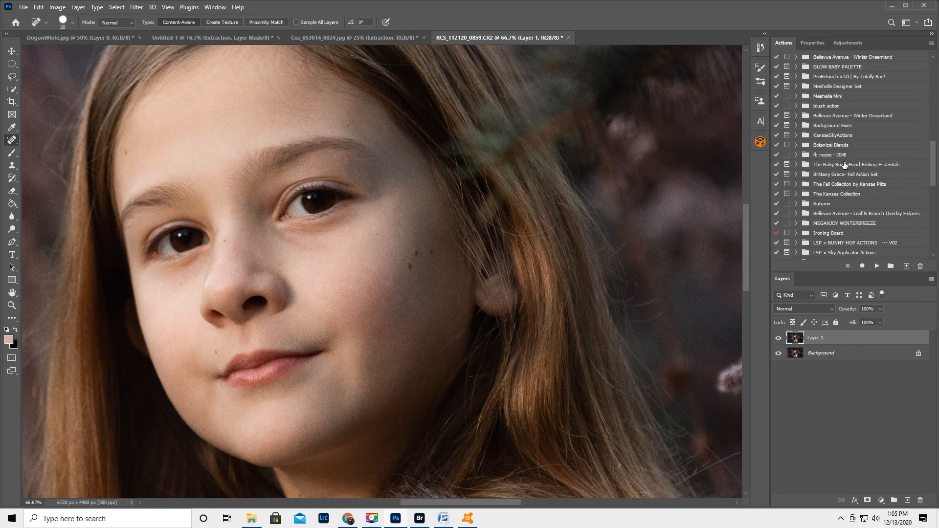
pyautogui.click(796, 77)
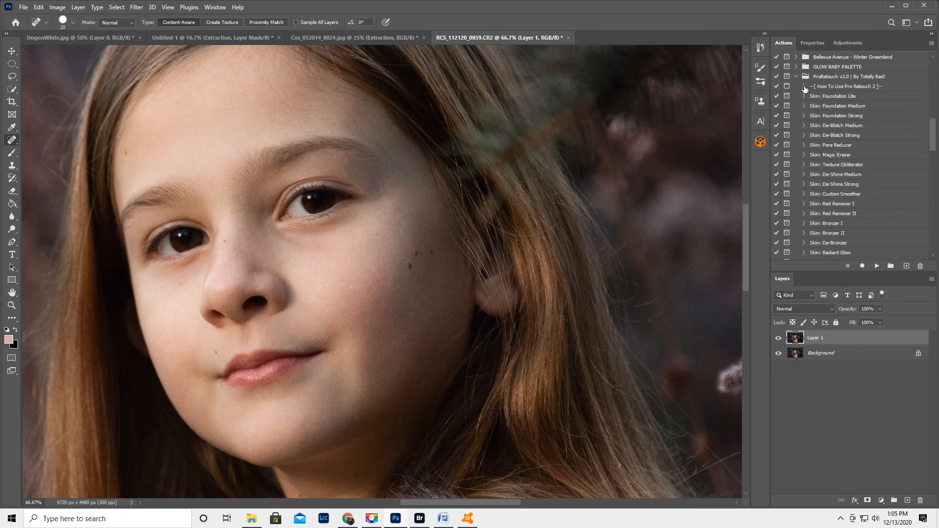
# - Flatten the image and run the Skin: De-Blotch Medium action on it
pyautogui.click(838, 127)
pyautogui.click(932, 278)
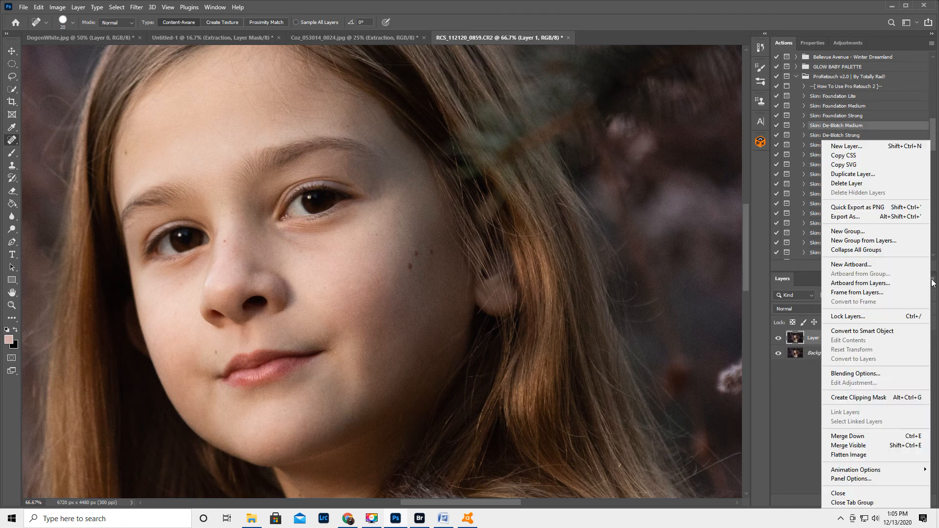
pyautogui.click(853, 455)
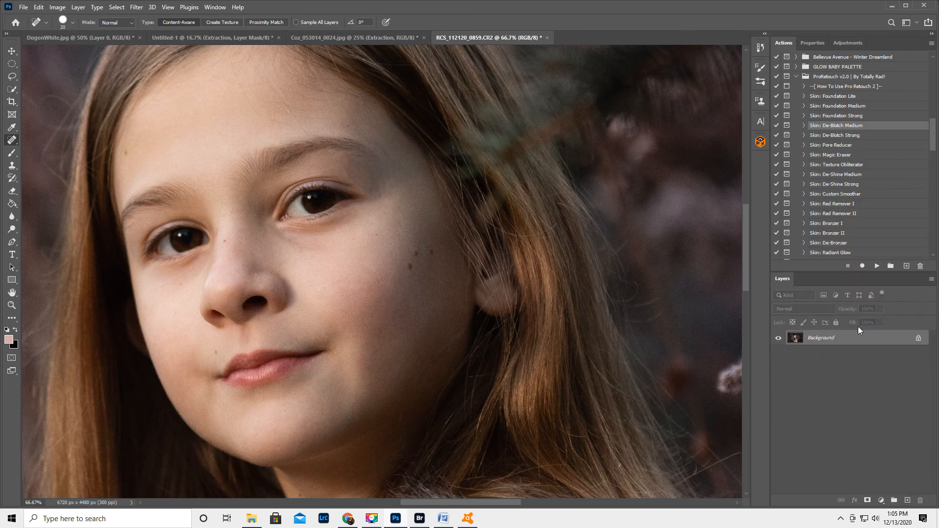
pyautogui.click(877, 266)
pyautogui.click(476, 232)
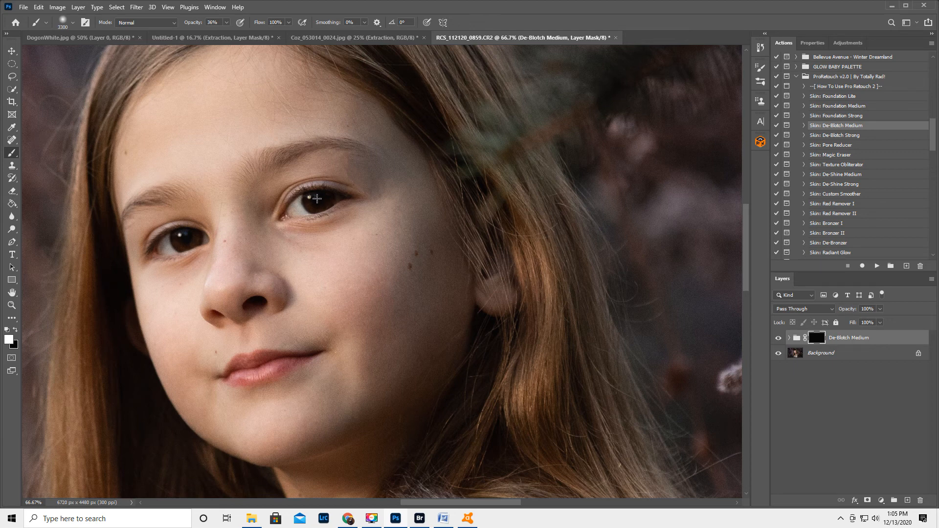
# - With a much smaller brush at 100% opacity, paint white on the De-Blotch Medium mask over the skin under the girl's eye
pyautogui.press('[')
pyautogui.press('[')
pyautogui.press('[')
pyautogui.press('[')
pyautogui.press('[')
pyautogui.press('[')
pyautogui.press('[')
pyautogui.press('[')
pyautogui.press('[')
pyautogui.press('[')
pyautogui.press('[')
pyautogui.press('[')
pyautogui.press('[')
pyautogui.press('[')
pyautogui.press('[')
pyautogui.press('[')
pyautogui.press('[')
pyautogui.press('[')
pyautogui.press('[')
pyautogui.press('[')
pyautogui.press('[')
pyautogui.moveTo(194, 24); pyautogui.dragTo(262, 39)
pyautogui.moveTo(371, 188)
pyautogui.mouseDown()
pyautogui.moveTo(360, 183)
pyautogui.moveTo(384, 183)
pyautogui.moveTo(325, 164)
pyautogui.moveTo(350, 164)
pyautogui.moveTo(300, 167)
pyautogui.moveTo(362, 174)
pyautogui.moveTo(334, 156)
pyautogui.moveTo(361, 171)
pyautogui.moveTo(358, 186)
pyautogui.moveTo(391, 197)
pyautogui.moveTo(295, 246)
pyautogui.mouseUp()
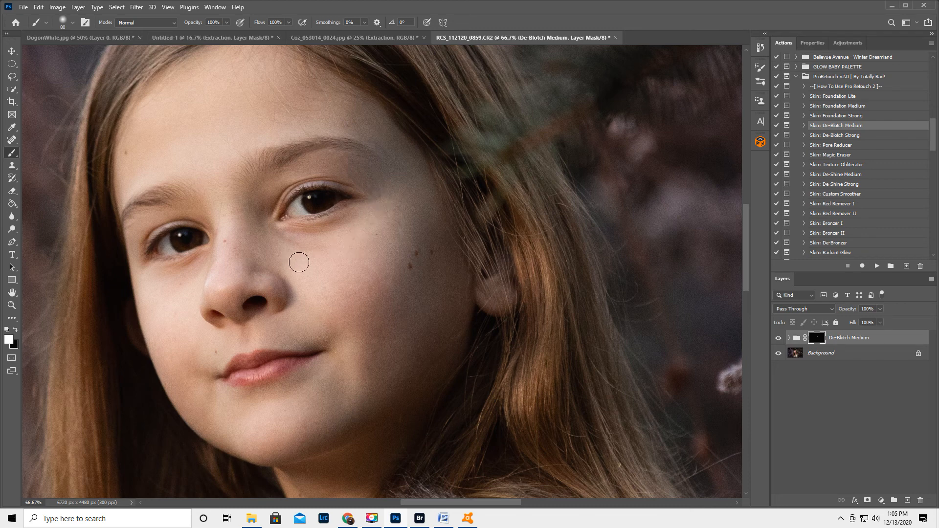
# - Enlarge the brush to 175 px and paint white on the De-Blotch Medium mask over the girl's cheeks and forehead
pyautogui.press(']')
pyautogui.press(']')
pyautogui.press(']')
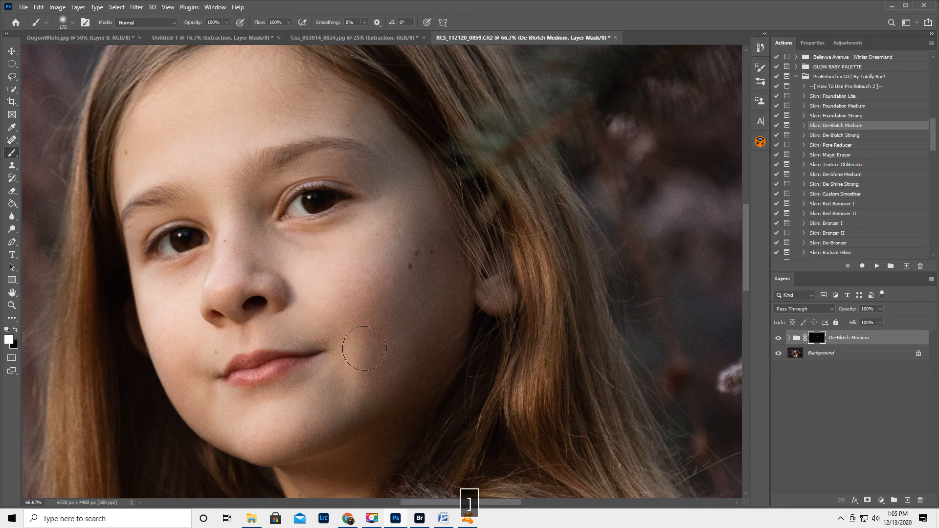
pyautogui.press(']')
pyautogui.press(']')
pyautogui.moveTo(363, 351)
pyautogui.mouseDown()
pyautogui.moveTo(356, 400)
pyautogui.moveTo(442, 329)
pyautogui.mouseUp()
pyautogui.moveTo(206, 346)
pyautogui.mouseDown()
pyautogui.moveTo(176, 355)
pyautogui.moveTo(171, 370)
pyautogui.moveTo(200, 408)
pyautogui.moveTo(256, 432)
pyautogui.moveTo(309, 422)
pyautogui.moveTo(256, 431)
pyautogui.moveTo(231, 421)
pyautogui.moveTo(180, 363)
pyautogui.moveTo(160, 302)
pyautogui.moveTo(202, 300)
pyautogui.moveTo(258, 237)
pyautogui.moveTo(285, 246)
pyautogui.moveTo(258, 226)
pyautogui.moveTo(258, 190)
pyautogui.moveTo(250, 197)
pyautogui.moveTo(216, 139)
pyautogui.moveTo(244, 108)
pyautogui.moveTo(291, 108)
pyautogui.mouseUp()
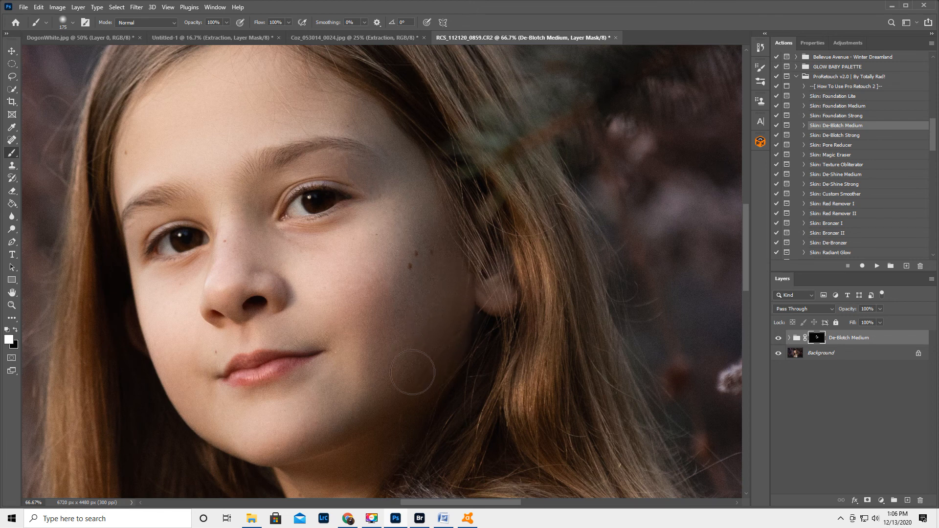
# - Compare the face with and without the De-Blotch Medium group, set the group's opacity to 54%, and flatten the image
pyautogui.click(778, 339)
pyautogui.click(778, 339)
pyautogui.click(778, 338)
pyautogui.click(778, 339)
pyautogui.click(778, 338)
pyautogui.click(777, 338)
pyautogui.moveTo(849, 309); pyautogui.dragTo(828, 318)
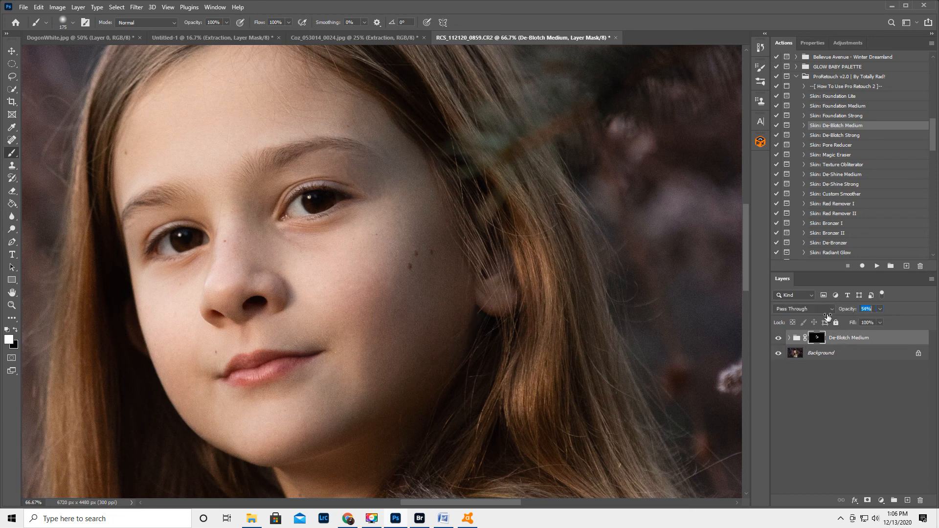
pyautogui.click(931, 278)
pyautogui.click(834, 498)
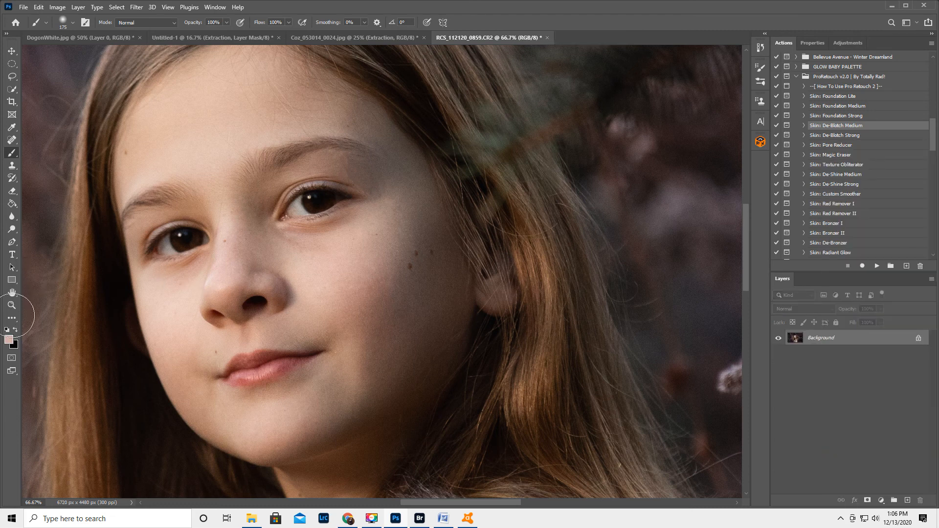
# - Duplicate the flattened Background layer for retouching around the girl's eye
pyautogui.click(11, 304)
pyautogui.click(367, 163)
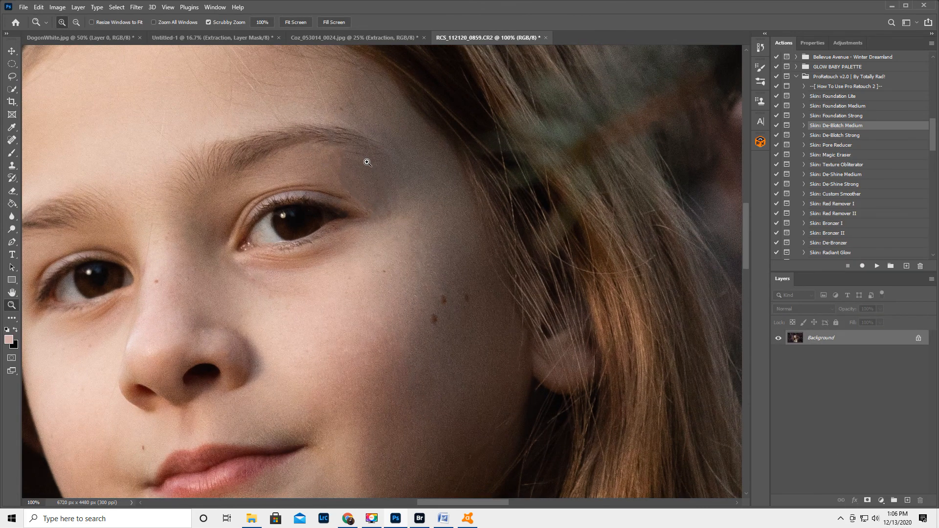
pyautogui.hotkey('ctrl', 'j')
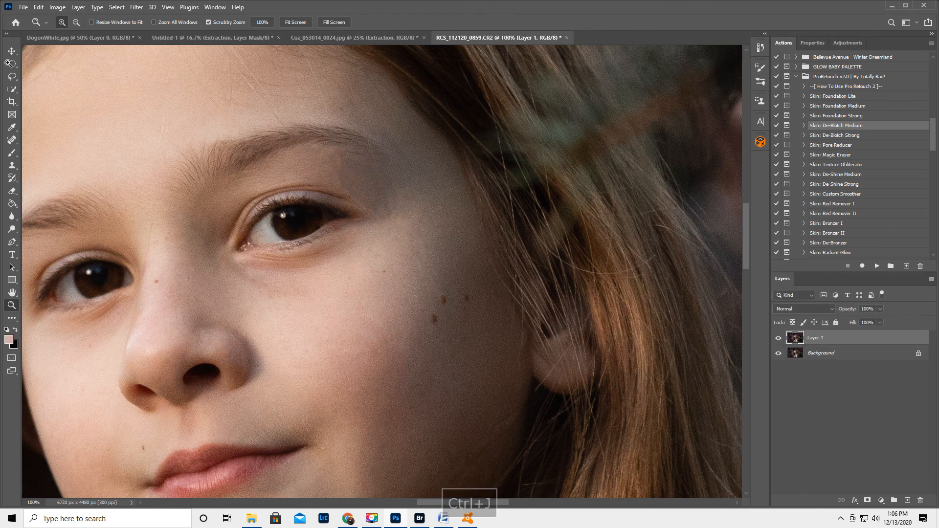
# - Set up the Clone Stamp tool with a 45 px brush, Lighten mode and 43% opacity
pyautogui.click(12, 165)
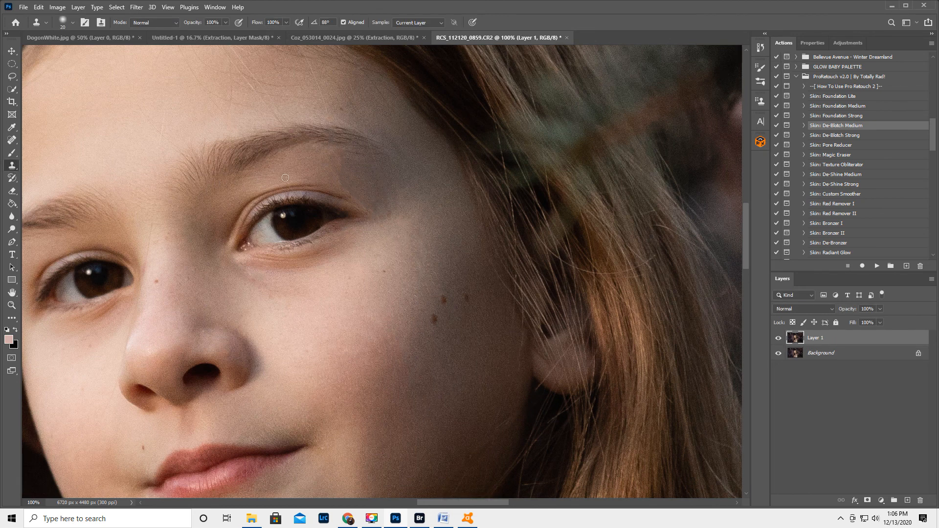
pyautogui.press(']')
pyautogui.press(']')
pyautogui.press(']')
pyautogui.press(']')
pyautogui.press(']')
pyautogui.click(143, 22)
pyautogui.click(145, 104)
pyautogui.moveTo(193, 23); pyautogui.dragTo(165, 35)
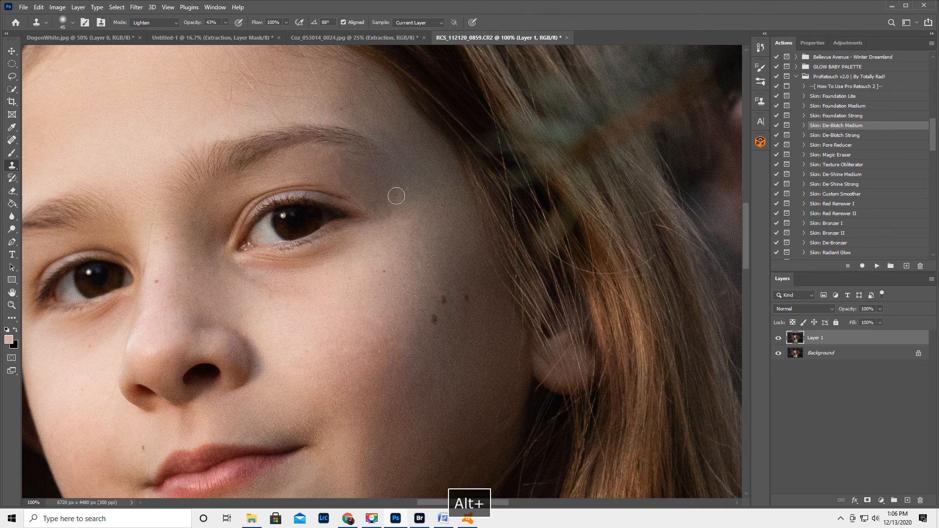
# - Enlarge the clone brush to 60 px, clone lighter skin over the shadow beside the eye below the eyebrow's outer end, and compare before and after
pyautogui.press(']')
pyautogui.moveTo(383, 188)
pyautogui.mouseDown()
pyautogui.moveTo(339, 163)
pyautogui.moveTo(351, 179)
pyautogui.moveTo(342, 181)
pyautogui.moveTo(385, 195)
pyautogui.mouseUp()
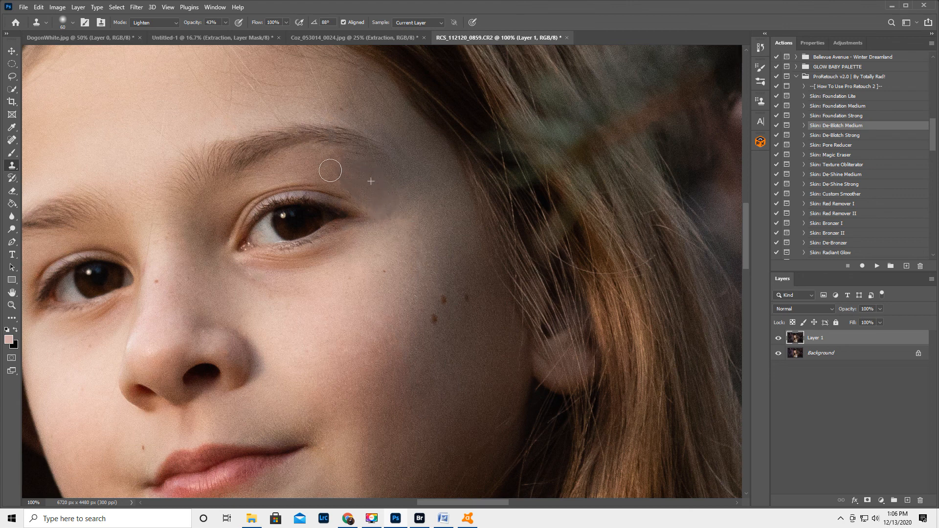
pyautogui.moveTo(331, 161)
pyautogui.mouseDown()
pyautogui.moveTo(356, 182)
pyautogui.moveTo(345, 180)
pyautogui.moveTo(377, 209)
pyautogui.moveTo(377, 226)
pyautogui.moveTo(386, 225)
pyautogui.moveTo(400, 198)
pyautogui.moveTo(390, 183)
pyautogui.moveTo(370, 191)
pyautogui.mouseUp()
pyautogui.click(779, 337)
pyautogui.click(778, 338)
# - Switch the Clone Stamp to Normal mode at 33% opacity and blend sampled skin over the upper eyelid and outer eye corner
pyautogui.click(151, 23)
pyautogui.click(146, 32)
pyautogui.moveTo(193, 27); pyautogui.dragTo(189, 26)
pyautogui.keyDown('alt'); pyautogui.click(310, 168); pyautogui.keyUp('alt')
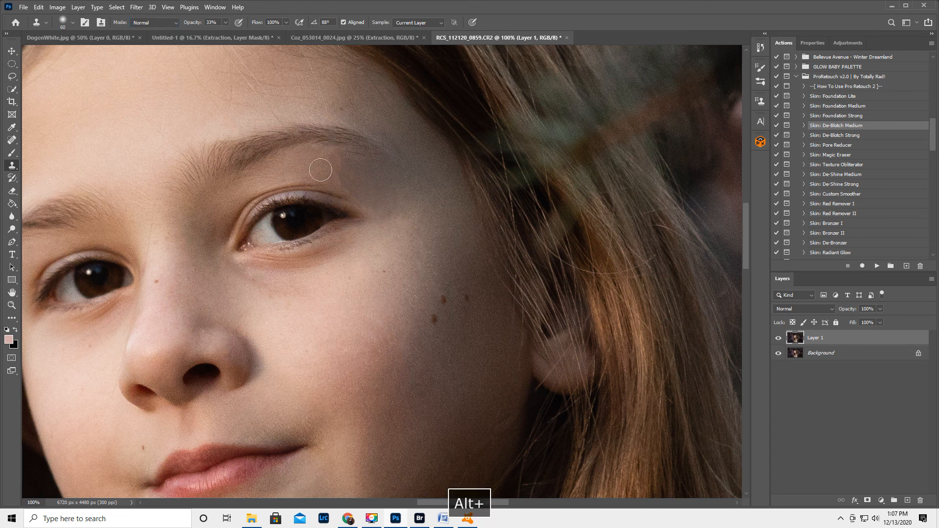
pyautogui.moveTo(353, 185)
pyautogui.mouseDown()
pyautogui.moveTo(346, 189)
pyautogui.moveTo(342, 160)
pyautogui.moveTo(333, 166)
pyautogui.moveTo(353, 187)
pyautogui.moveTo(350, 172)
pyautogui.moveTo(321, 175)
pyautogui.moveTo(322, 167)
pyautogui.mouseUp()
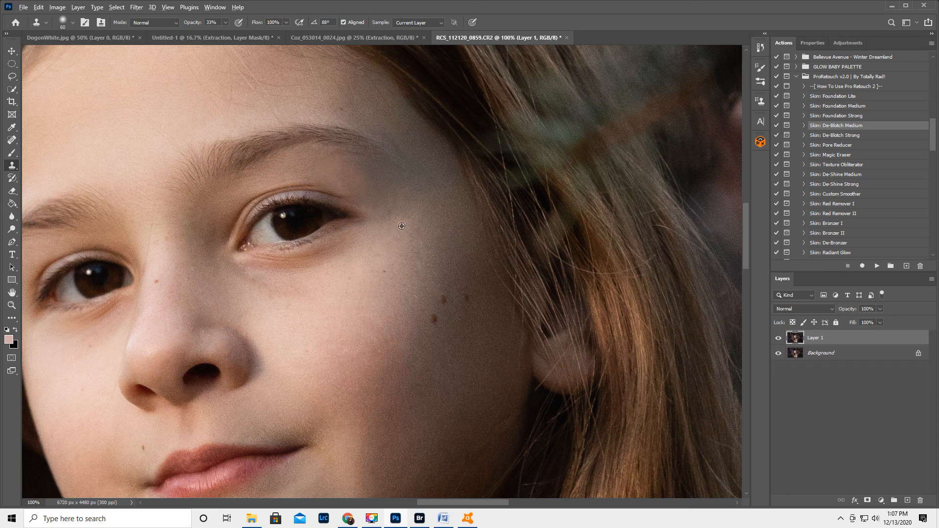
pyautogui.press('alt')
pyautogui.moveTo(387, 215); pyautogui.dragTo(390, 199)
# - Review the retouched eye area in the context of the whole portrait at 16.7% zoom
pyautogui.click(12, 305)
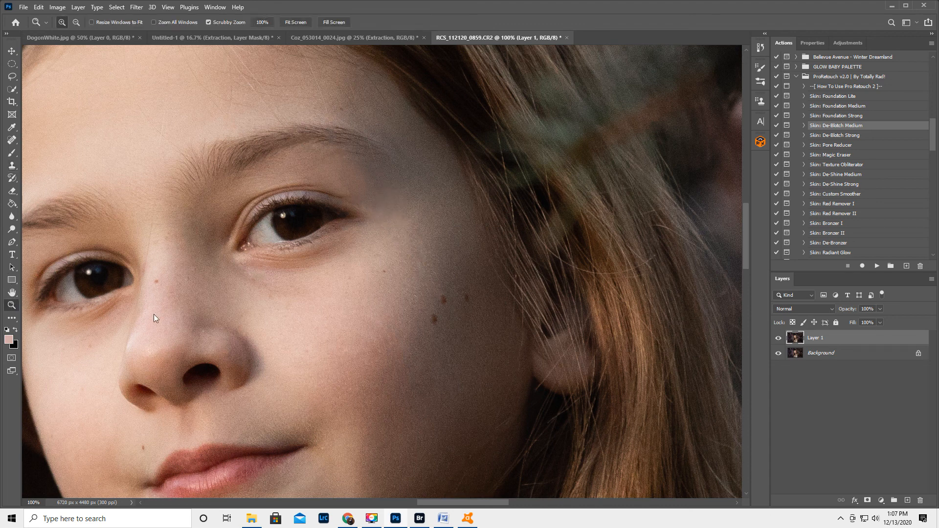
pyautogui.keyDown('alt'); pyautogui.click(173, 304); pyautogui.keyUp('alt')
pyautogui.keyDown('alt'); pyautogui.click(173, 304); pyautogui.keyUp('alt')
pyautogui.keyDown('alt'); pyautogui.click(173, 304); pyautogui.keyUp('alt')
pyautogui.keyDown('alt'); pyautogui.click(173, 304); pyautogui.keyUp('alt')
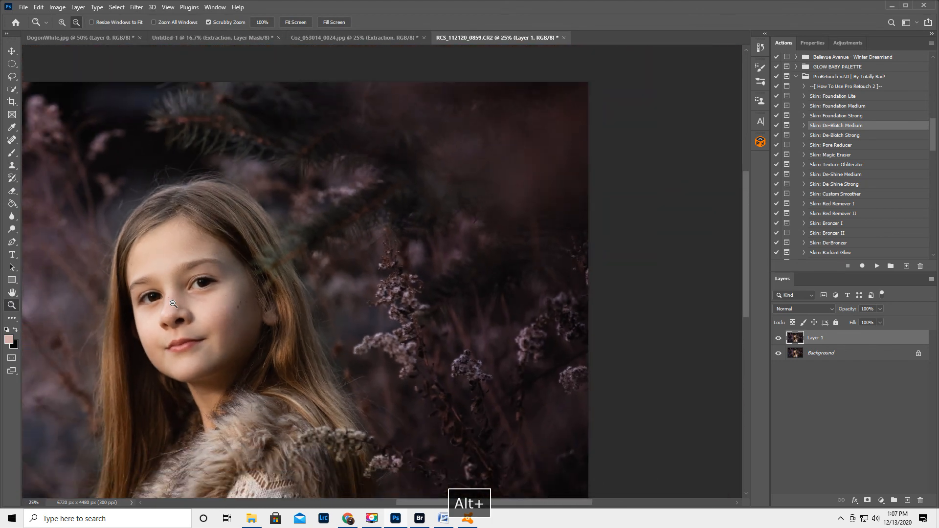
pyautogui.keyDown('alt'); pyautogui.click(174, 304); pyautogui.keyUp('alt')
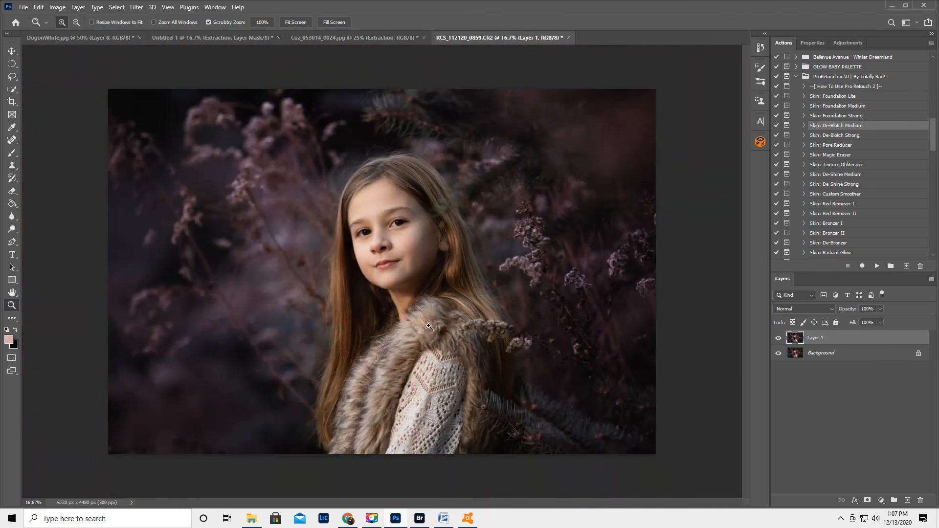